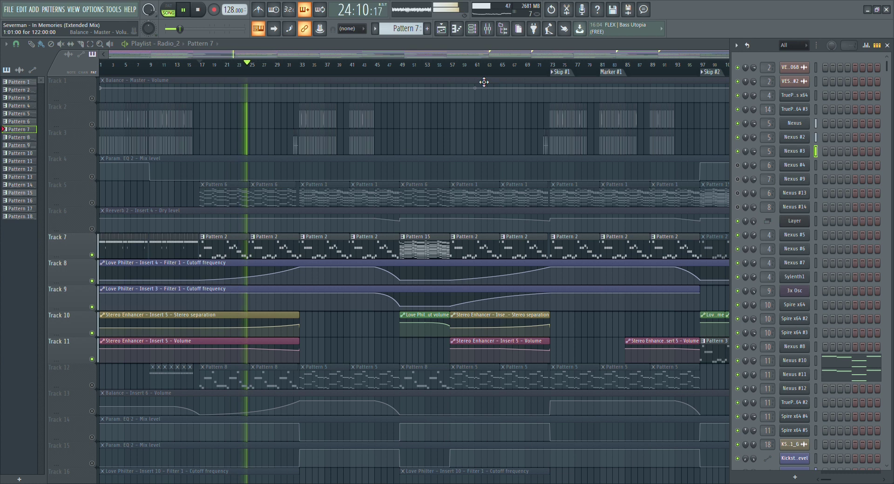
Stop playback and inspect the Nexus, Nexus #2 and Nexus #3 instruments in the channel rack.
{"action": "key", "text": "space"}
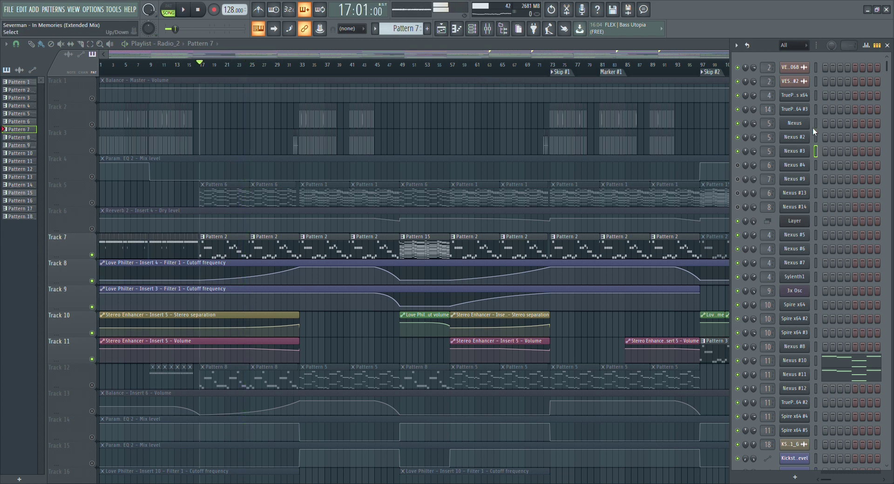
{"action": "left_click", "coordinate": [798, 127]}
{"action": "left_click", "coordinate": [798, 127]}
{"action": "left_click", "coordinate": [796, 140]}
{"action": "left_click", "coordinate": [797, 141]}
{"action": "left_click", "coordinate": [794, 152]}
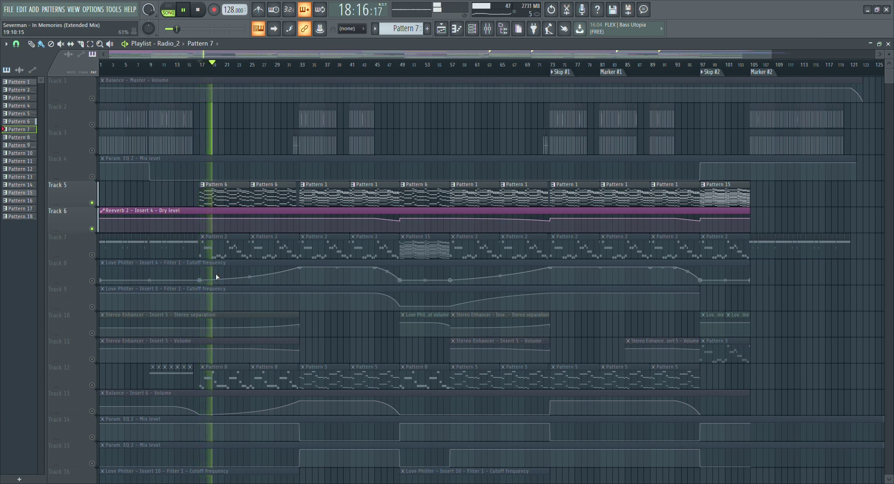
Show the channel rack and inspect the TruePianos x64 instrument settings while the Track 5 piano plays.
{"action": "left_click", "coordinate": [471, 28]}
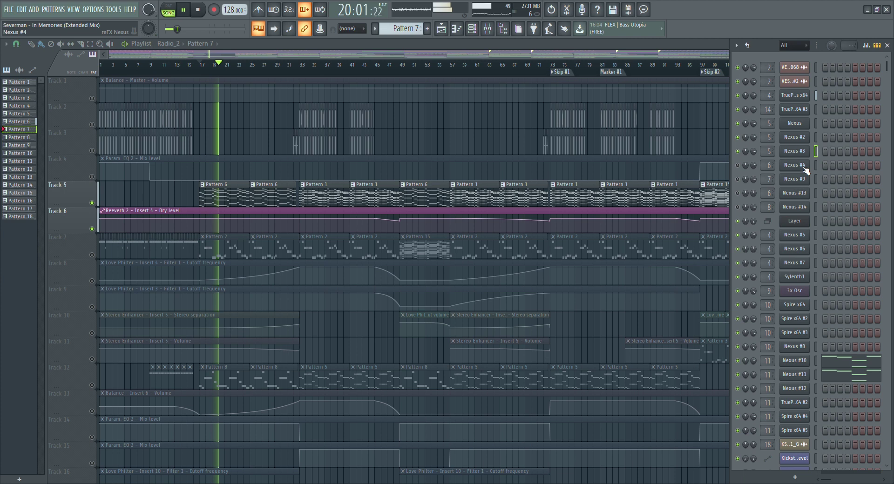
{"action": "left_click", "coordinate": [793, 100]}
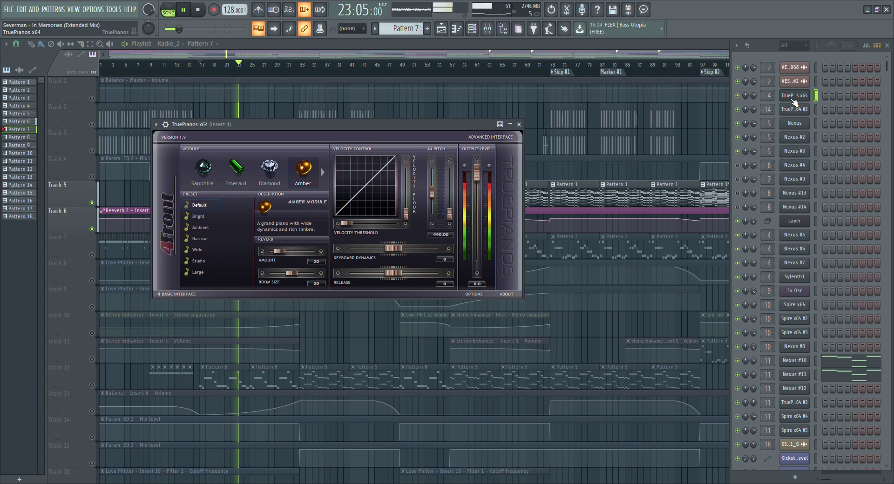
{"action": "left_click", "coordinate": [793, 98]}
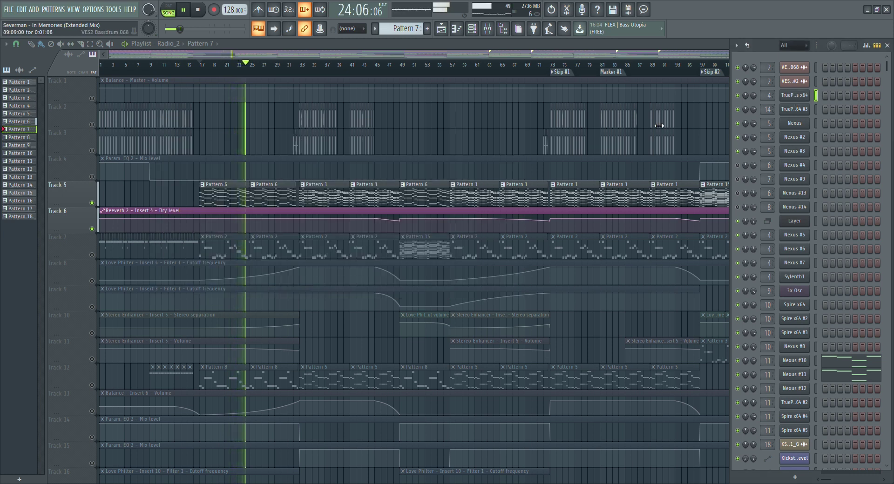
Stop playback and examine both Fruity parametric EQ 2 curves on mixer Insert 4.
{"action": "key", "text": "space"}
{"action": "left_click", "coordinate": [488, 30]}
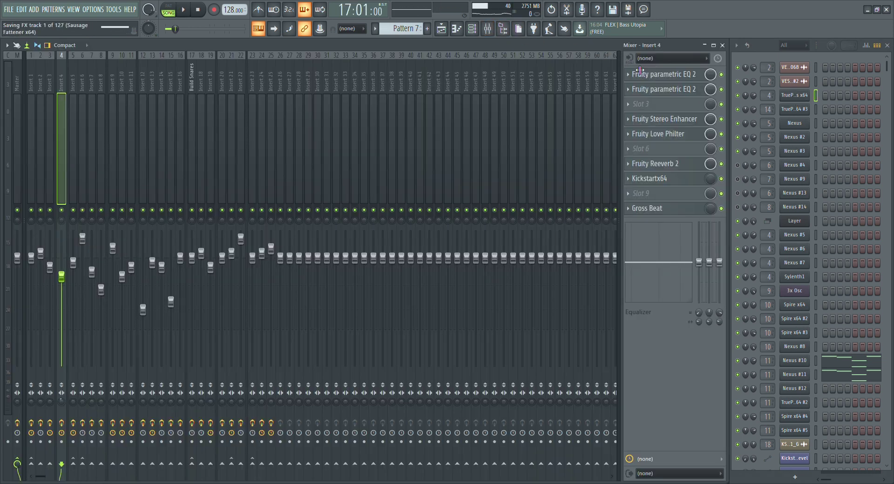
{"action": "left_click", "coordinate": [657, 76]}
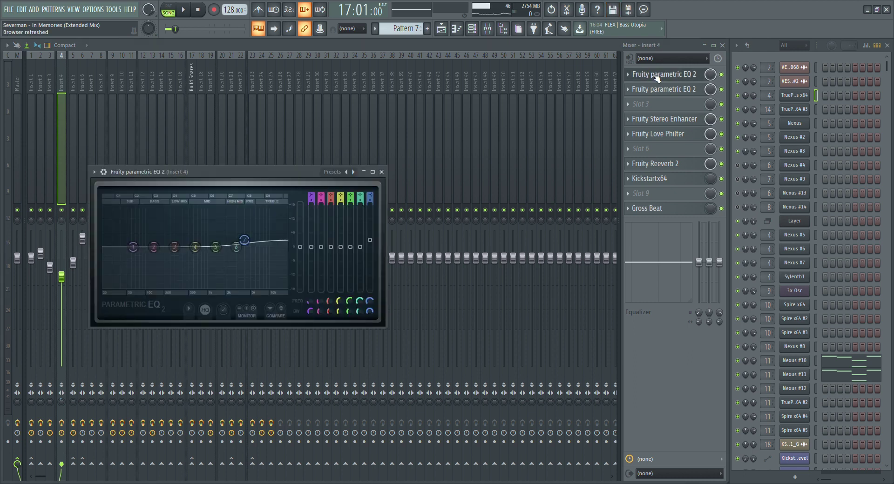
{"action": "left_click", "coordinate": [663, 89]}
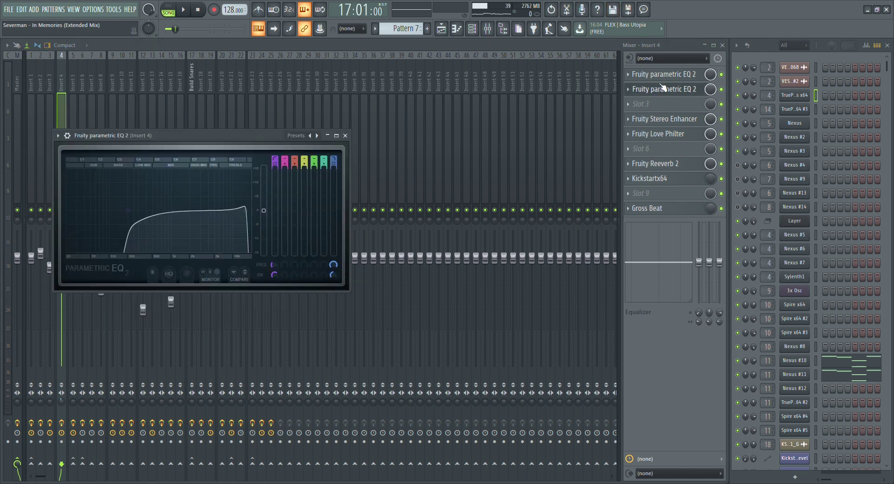
{"action": "left_click", "coordinate": [663, 88]}
Inspect the Fruity Stereo Enhancer, Fruity Love Philter, Fruity Reeverb 2, Kickstartx64 and Gross Beat effects on Insert 4.
{"action": "left_click", "coordinate": [677, 120]}
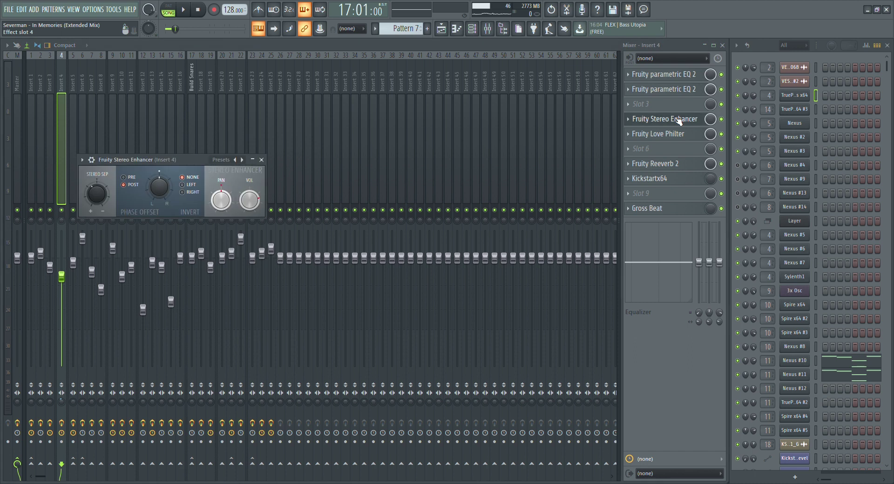
{"action": "left_click", "coordinate": [671, 134]}
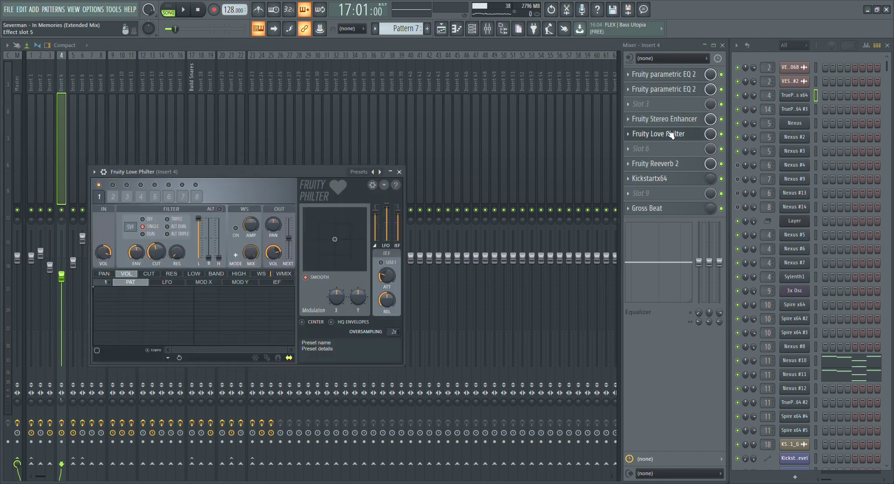
{"action": "left_click", "coordinate": [671, 134]}
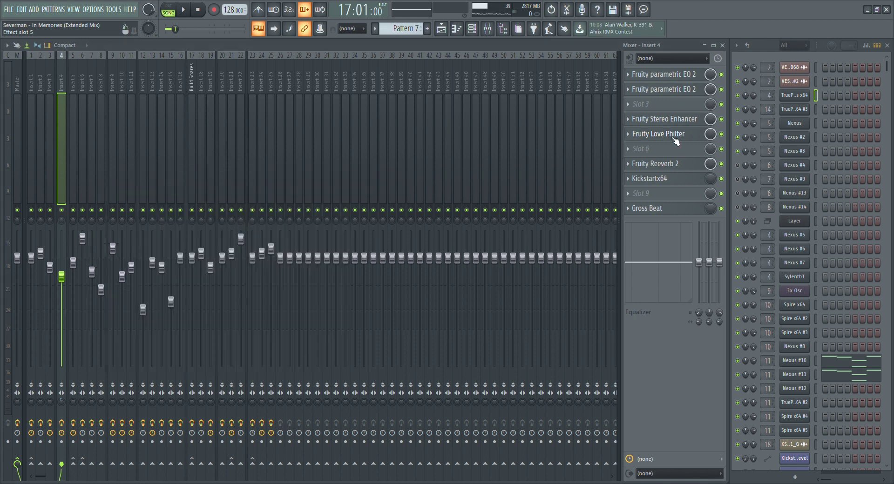
{"action": "left_click", "coordinate": [680, 164]}
{"action": "left_click", "coordinate": [671, 180]}
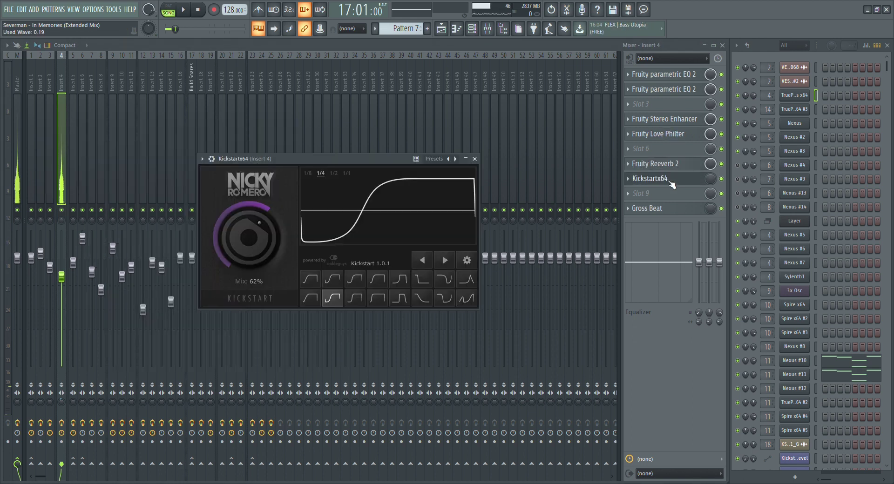
{"action": "left_click", "coordinate": [671, 181]}
{"action": "left_click", "coordinate": [681, 208]}
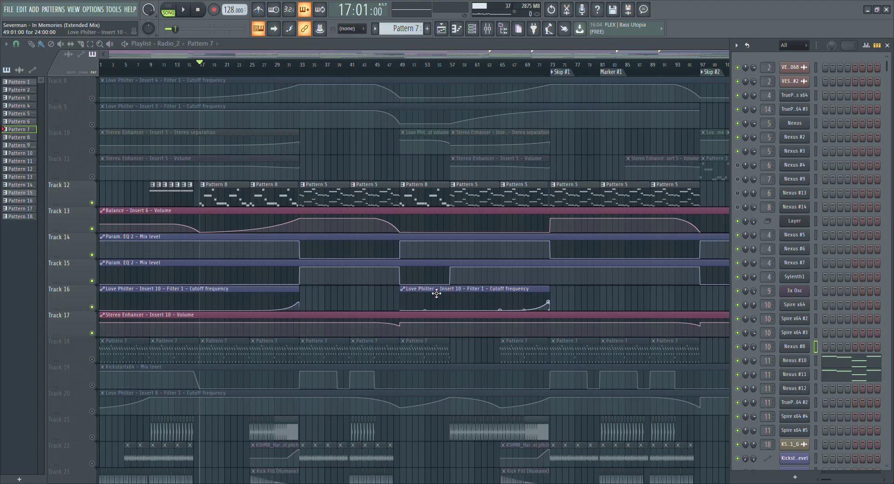
Play the unmuted Tracks 12 to 17 in the playlist, stop, and show mixer Insert 10.
{"action": "key", "text": "space"}
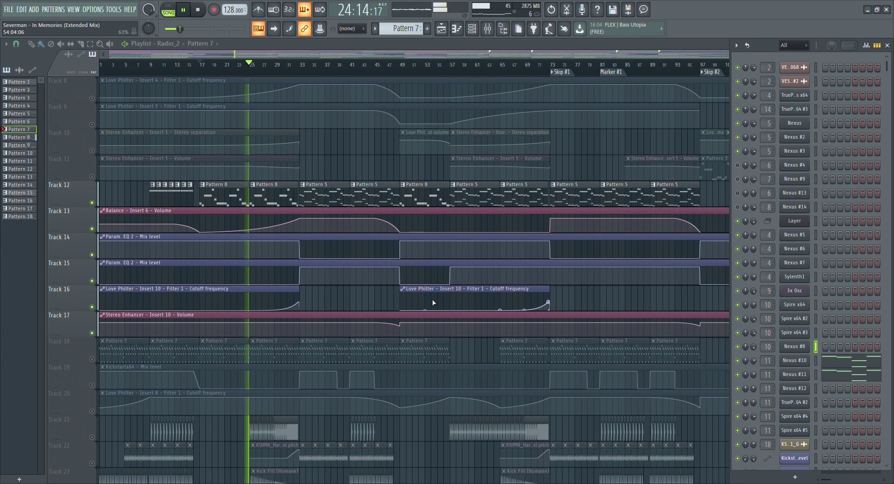
{"action": "key", "text": "space"}
{"action": "left_click", "coordinate": [488, 29]}
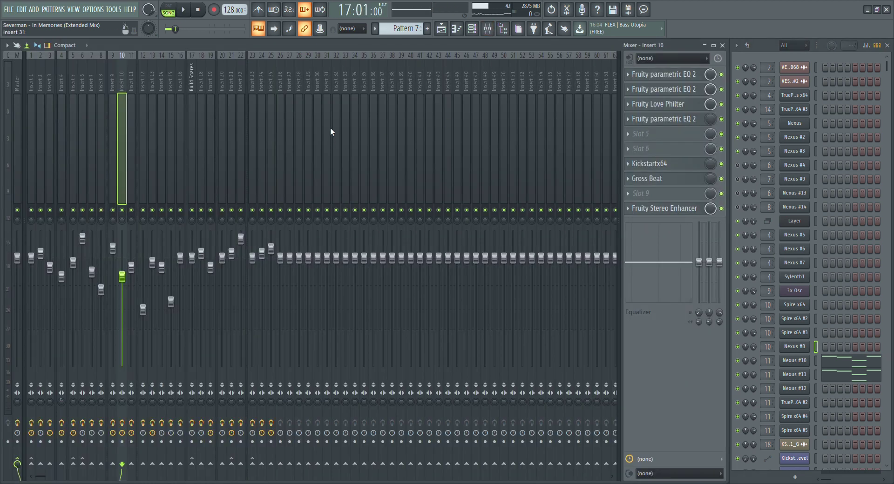
Examine the first Fruity parametric EQ 2 on Insert 10 during playback, then stop and close it.
{"action": "left_click", "coordinate": [660, 76]}
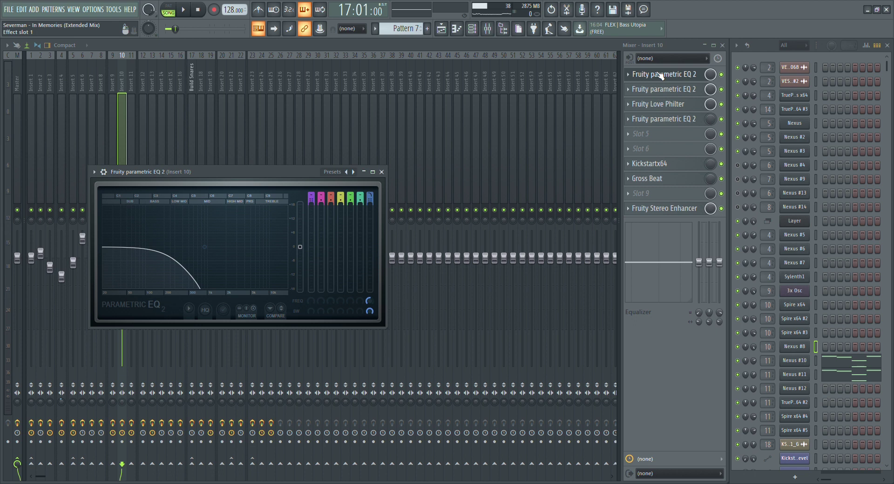
{"action": "key", "text": "space"}
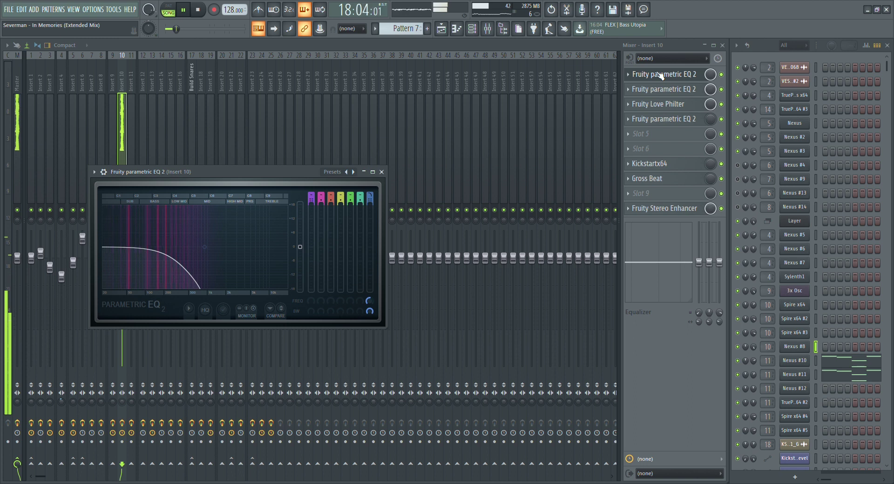
{"action": "left_click", "coordinate": [660, 76]}
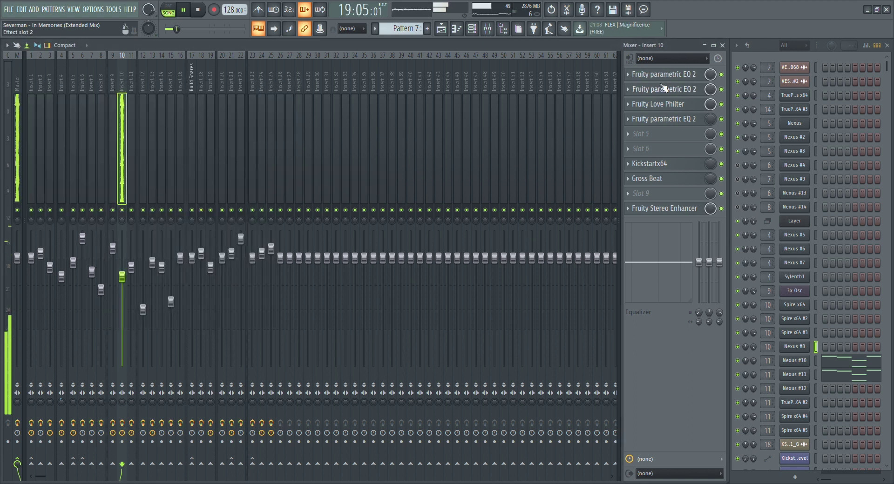
{"action": "left_click", "coordinate": [666, 76]}
{"action": "key", "text": "space"}
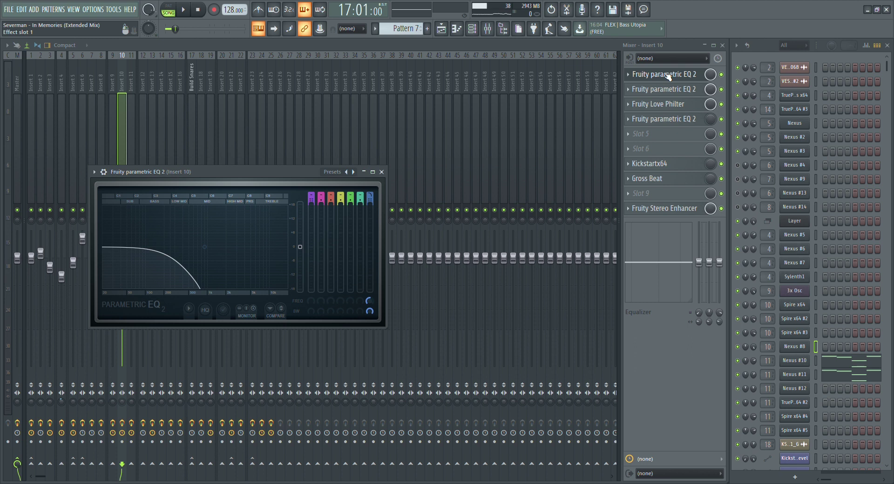
{"action": "left_click", "coordinate": [667, 77]}
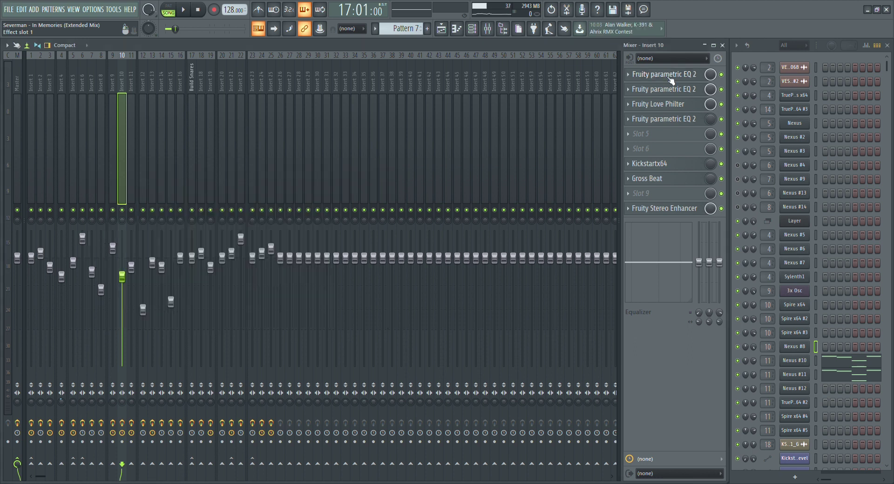
Inspect the slot 2 Fruity parametric EQ 2, the Fruity Love Philter and the slot 4 EQ on Insert 10.
{"action": "left_click", "coordinate": [671, 90]}
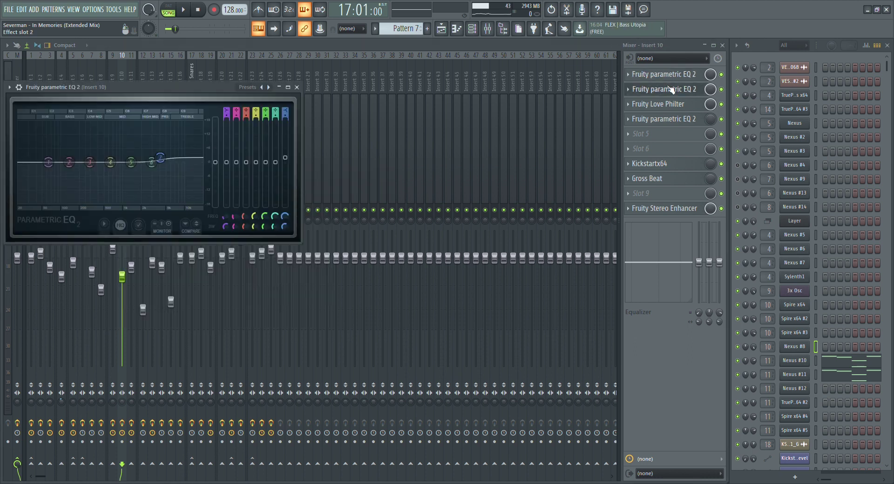
{"action": "left_click", "coordinate": [671, 90]}
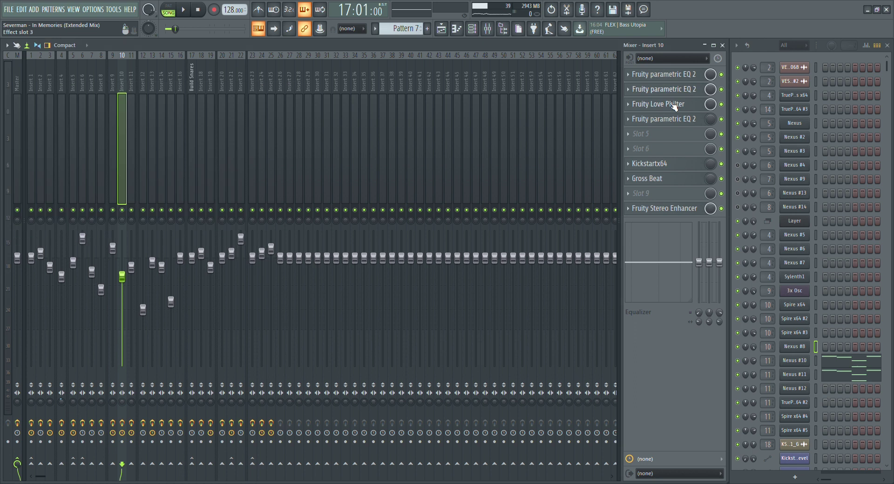
{"action": "left_click", "coordinate": [671, 108]}
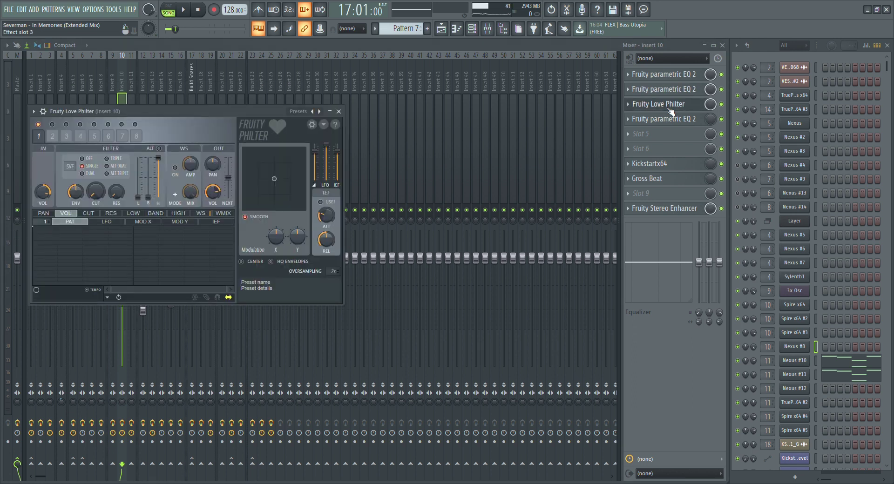
{"action": "left_click", "coordinate": [669, 108]}
{"action": "left_click", "coordinate": [676, 119]}
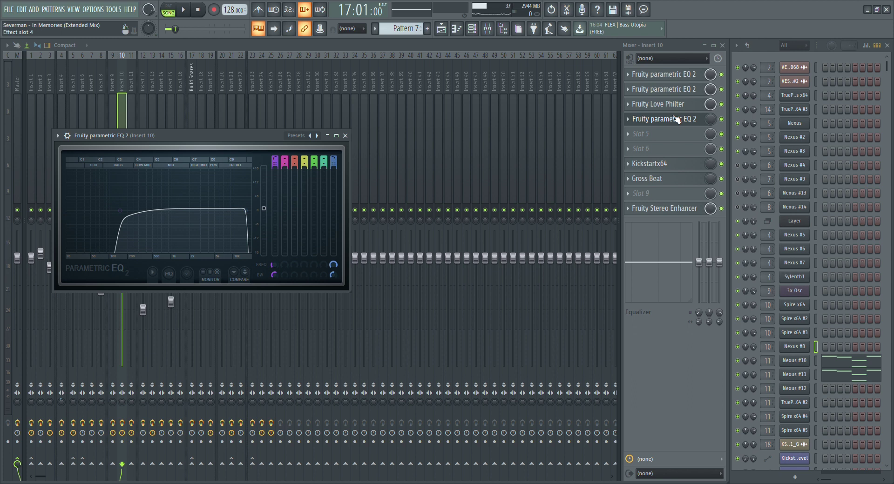
{"action": "left_click", "coordinate": [676, 119]}
Inspect the Kickstartx64, Gross Beat and Fruity Stereo Enhancer effects on Insert 10.
{"action": "left_click", "coordinate": [667, 164]}
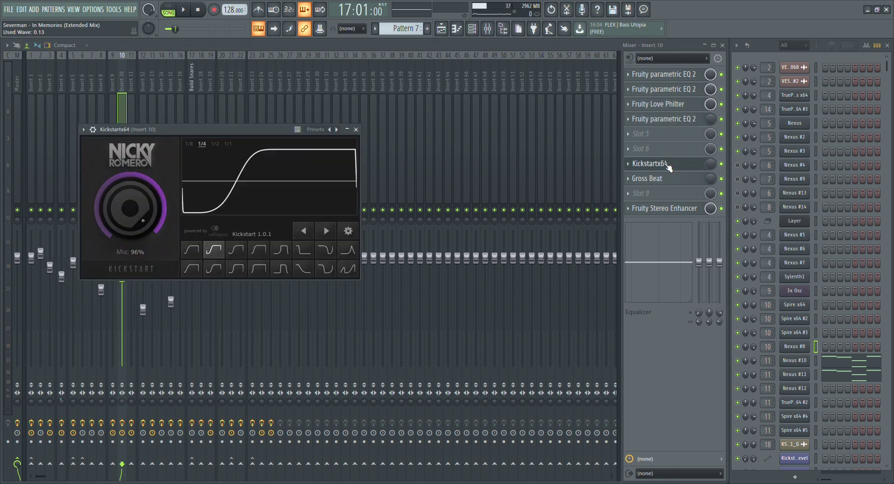
{"action": "left_click", "coordinate": [667, 164]}
{"action": "left_click", "coordinate": [667, 179]}
{"action": "left_click", "coordinate": [668, 179]}
{"action": "left_click", "coordinate": [667, 209]}
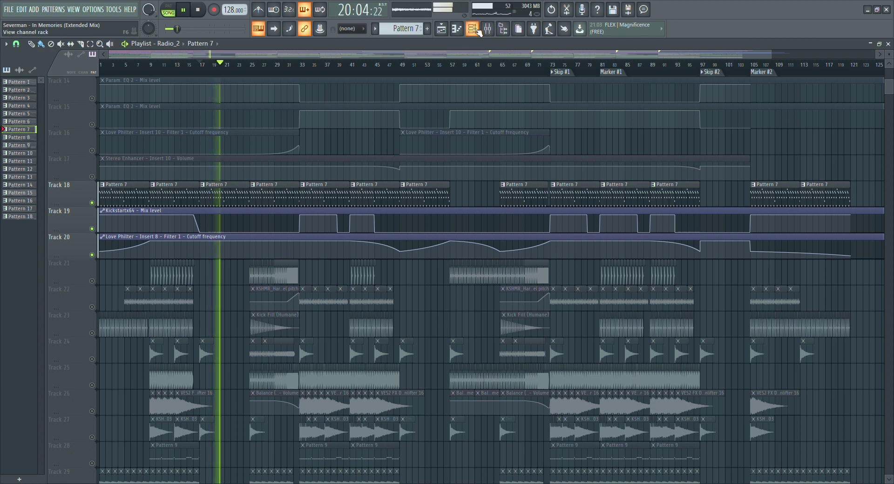
Show the channel rack and inspect the Nexus #10 and Nexus #11 instruments while Track 18 plays.
{"action": "key", "text": "F6"}
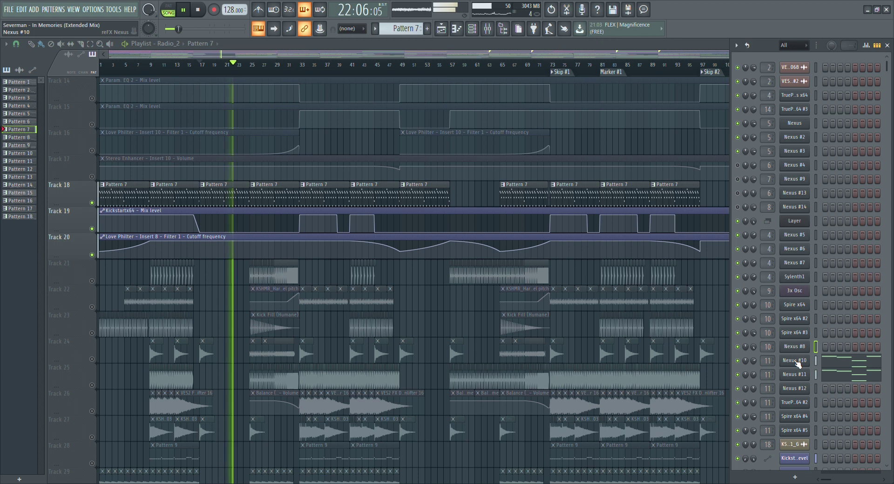
{"action": "left_click", "coordinate": [796, 362]}
{"action": "left_click", "coordinate": [796, 362]}
{"action": "left_click", "coordinate": [796, 361]}
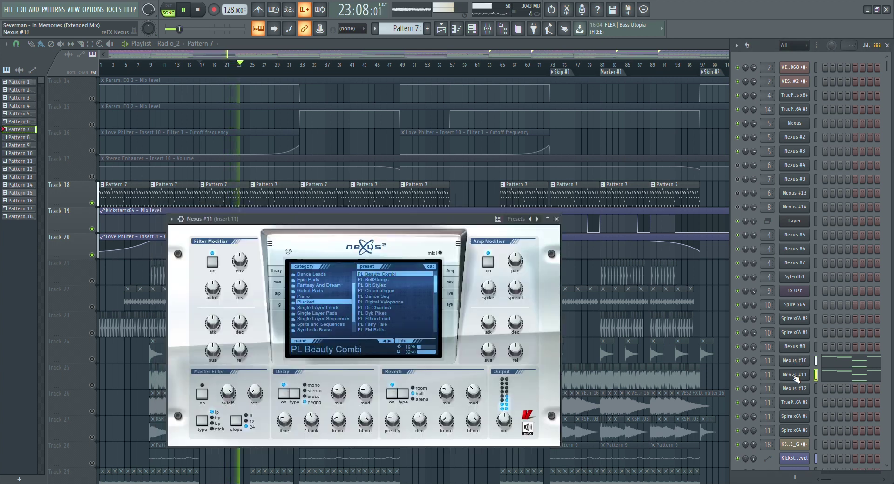
{"action": "left_click", "coordinate": [795, 362]}
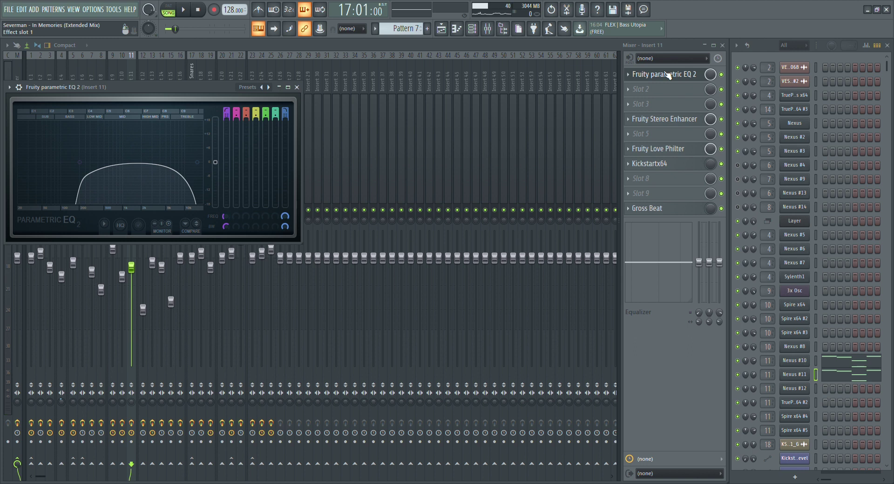
Inspect the Fruity Stereo Enhancer, Fruity Love Philter, Kickstartx64 and Gross Beat effects on mixer Insert 11.
{"action": "left_click", "coordinate": [675, 119]}
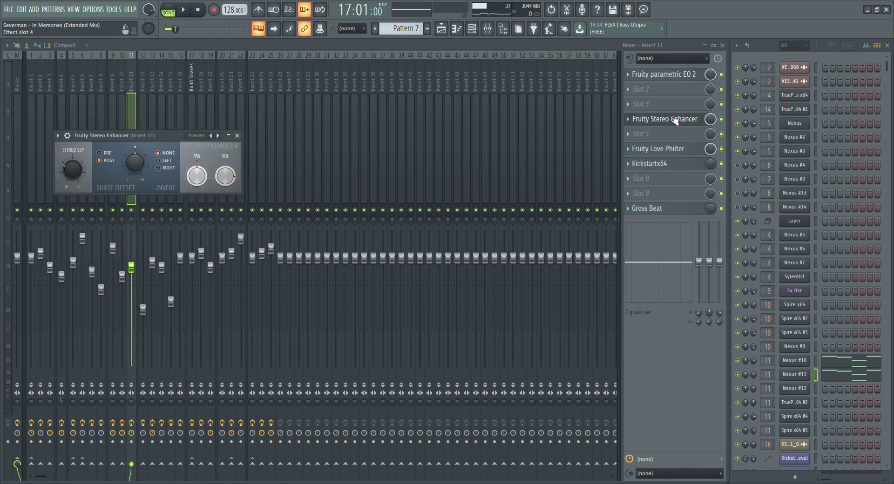
{"action": "left_click", "coordinate": [675, 120]}
{"action": "left_click", "coordinate": [675, 150]}
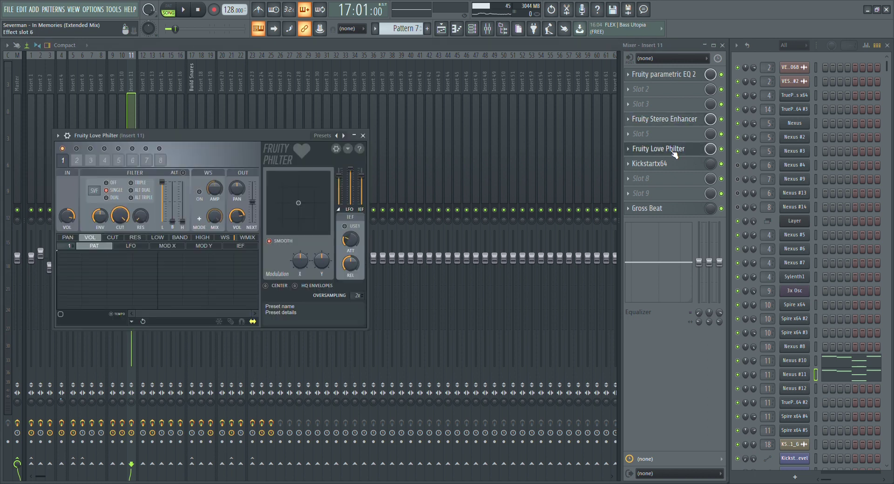
{"action": "left_click", "coordinate": [675, 164]}
{"action": "left_click", "coordinate": [675, 163]}
{"action": "left_click", "coordinate": [680, 210]}
{"action": "left_click", "coordinate": [680, 209]}
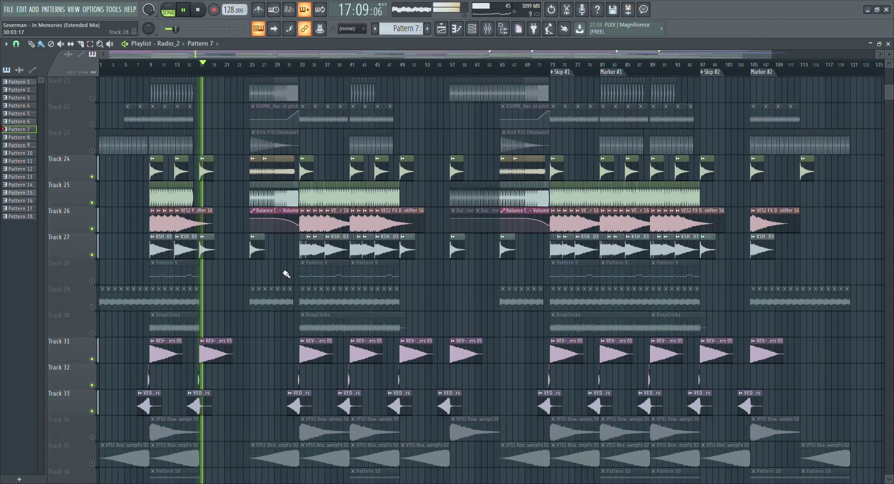
Review the unmuted crash, clap fill, uplifter, riser and sweep clips on playlist Tracks 39 to 45 during playback.
{"action": "scroll", "coordinate": [286, 274], "scroll_direction": "down", "scroll_amount": 2}
{"action": "scroll", "coordinate": [287, 274], "scroll_direction": "down", "scroll_amount": 12}
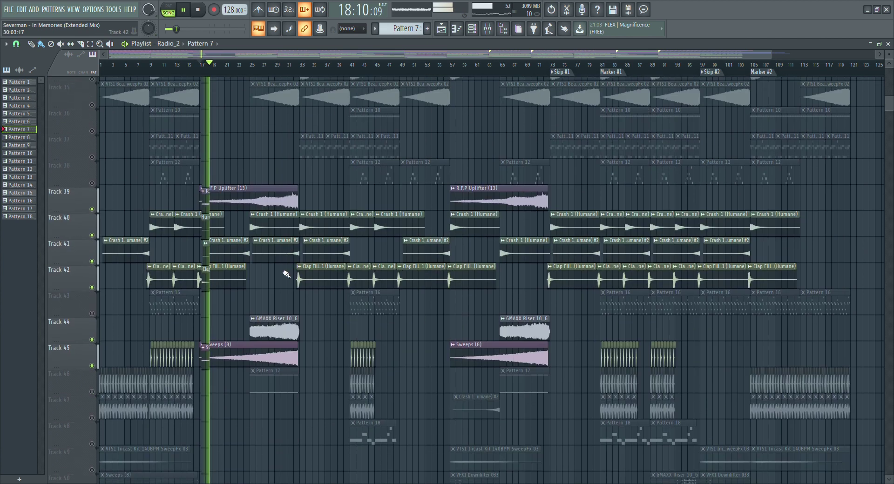
{"action": "scroll", "coordinate": [286, 274], "scroll_direction": "down", "scroll_amount": 3}
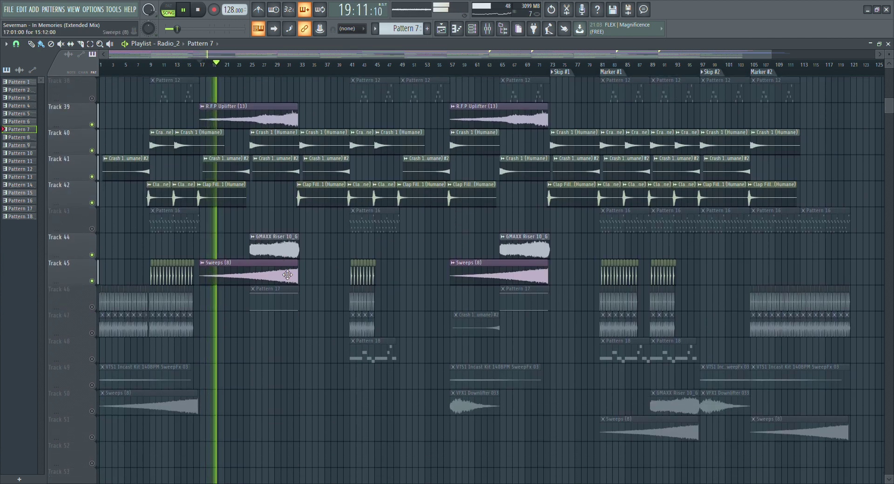
{"action": "scroll", "coordinate": [287, 270], "scroll_direction": "up", "scroll_amount": 4}
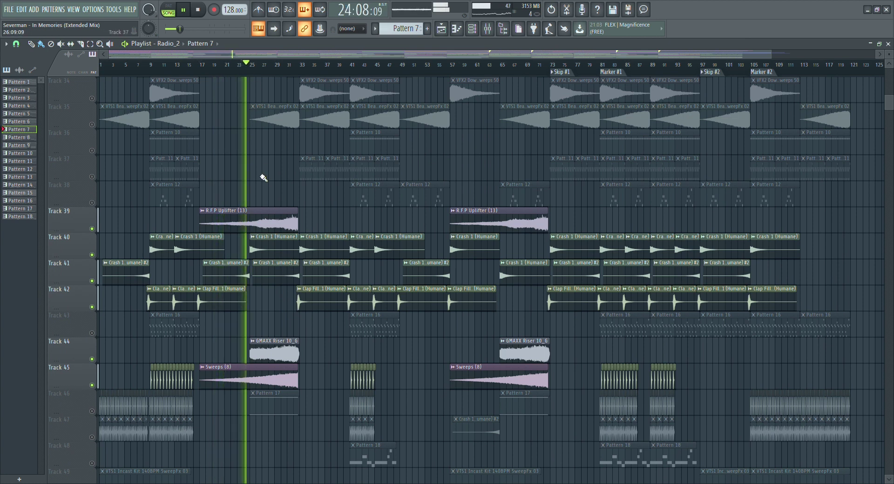
Unmute playlist Tracks 28, 29 and 30 while the song plays.
{"action": "scroll", "coordinate": [253, 225], "scroll_direction": "up", "scroll_amount": 3}
{"action": "scroll", "coordinate": [254, 225], "scroll_direction": "up", "scroll_amount": 8}
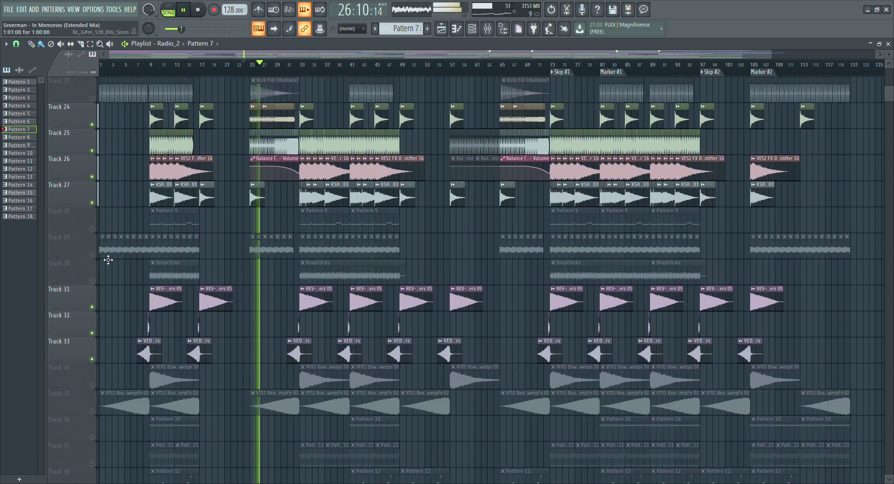
{"action": "left_click", "coordinate": [92, 255]}
{"action": "left_click", "coordinate": [92, 229]}
{"action": "left_click", "coordinate": [92, 281]}
Unmute playlist Tracks 34 to 37 and Track 46 during playback.
{"action": "scroll", "coordinate": [112, 266], "scroll_direction": "down", "scroll_amount": 6}
{"action": "left_click", "coordinate": [91, 229]}
{"action": "left_click", "coordinate": [92, 254]}
{"action": "left_click", "coordinate": [92, 280]}
{"action": "left_click", "coordinate": [91, 307]}
{"action": "scroll", "coordinate": [116, 305], "scroll_direction": "down", "scroll_amount": 9}
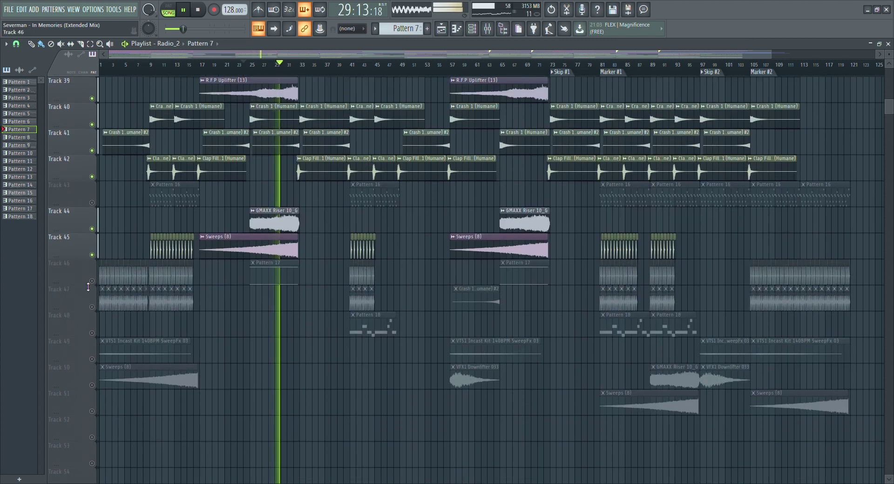
{"action": "left_click", "coordinate": [92, 281]}
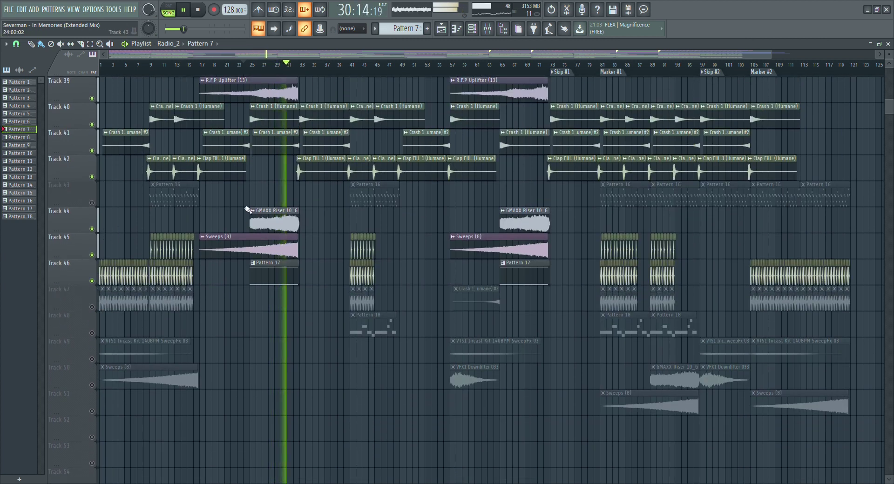
Unmute Tracks 24, 25 and 26 alongside the playing drum tracks, and stop playback after listening.
{"action": "scroll", "coordinate": [249, 209], "scroll_direction": "up", "scroll_amount": 20}
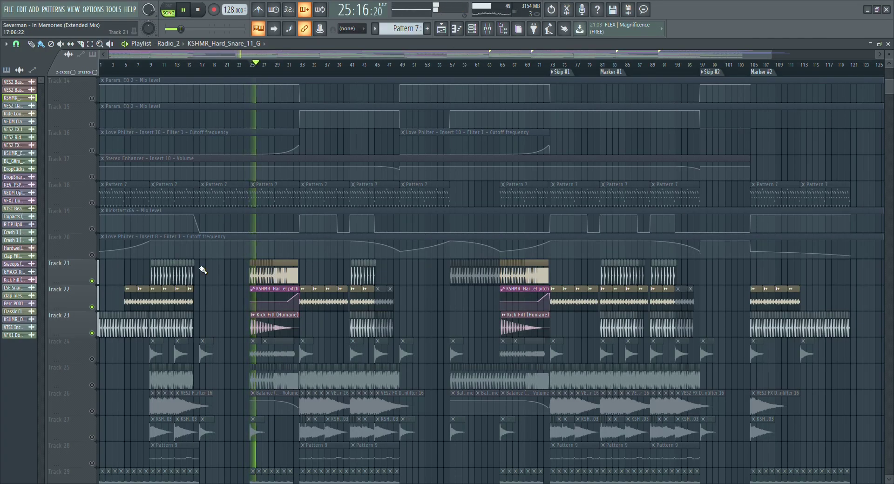
{"action": "left_click", "coordinate": [92, 359]}
{"action": "left_click", "coordinate": [92, 385]}
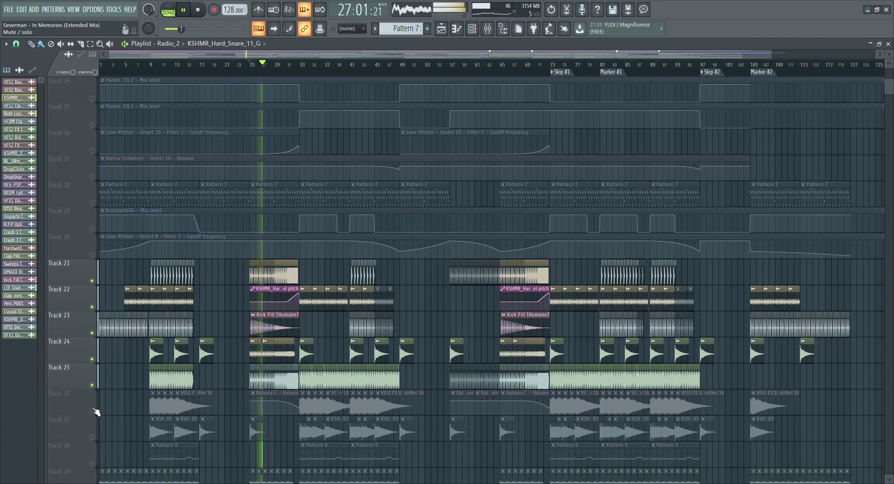
{"action": "left_click", "coordinate": [92, 411]}
{"action": "scroll", "coordinate": [212, 347], "scroll_direction": "down", "scroll_amount": 3}
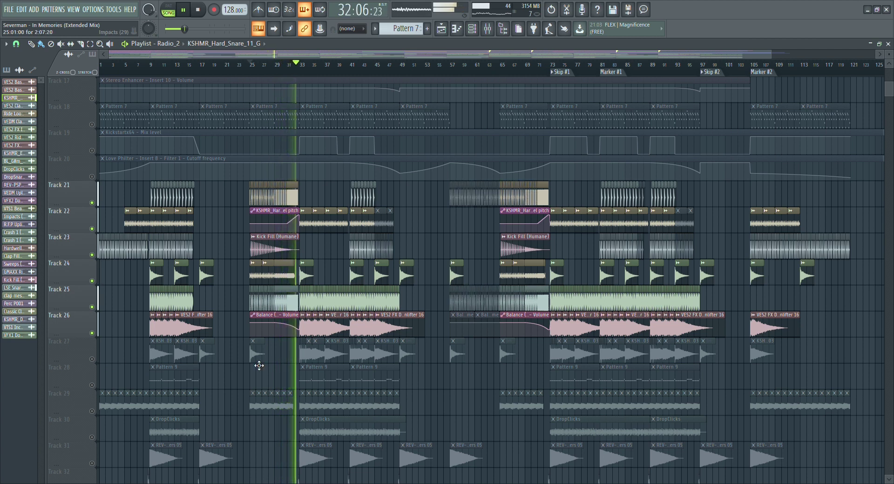
{"action": "key", "text": "space"}
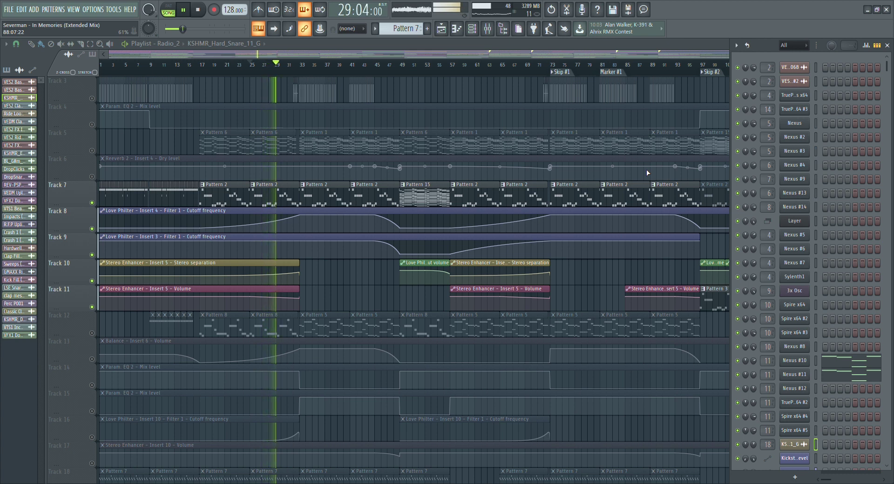
Inspect the Nexus #4, Nexus #9, Nexus #13 and Nexus #14 instruments from the channel rack during playback.
{"action": "left_click", "coordinate": [799, 167]}
{"action": "left_click", "coordinate": [800, 167]}
{"action": "left_click", "coordinate": [800, 181]}
{"action": "left_click", "coordinate": [800, 182]}
{"action": "left_click", "coordinate": [798, 196]}
{"action": "left_click", "coordinate": [798, 196]}
{"action": "left_click", "coordinate": [793, 210]}
{"action": "left_click", "coordinate": [794, 210]}
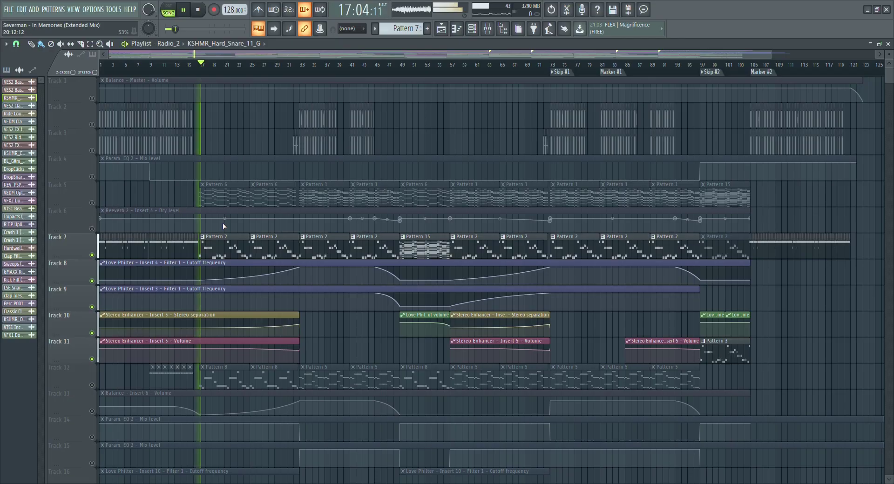
Unmute Tracks 5 and 6 and Tracks 12 to 17 to add their patterns and automation to the playback.
{"action": "left_click", "coordinate": [92, 229]}
{"action": "left_click", "coordinate": [93, 203]}
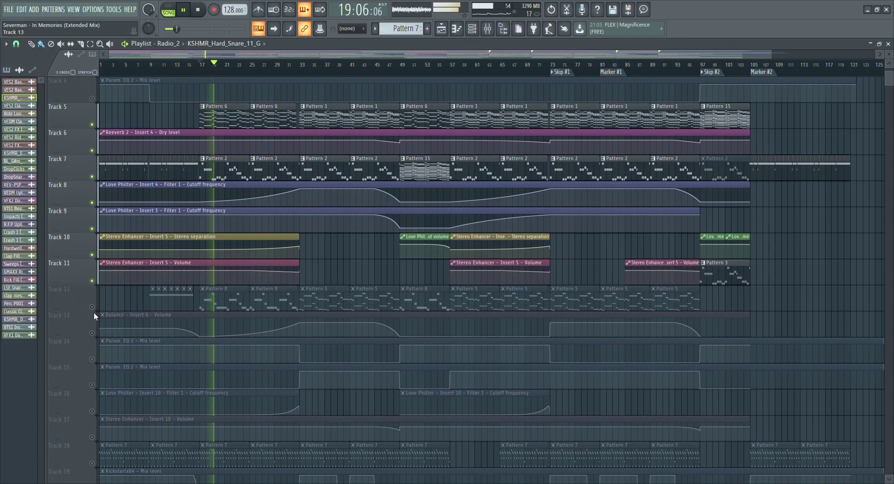
{"action": "left_click", "coordinate": [92, 308]}
{"action": "left_click", "coordinate": [92, 333]}
{"action": "left_click", "coordinate": [92, 360]}
{"action": "left_click", "coordinate": [93, 385]}
{"action": "left_click", "coordinate": [92, 411]}
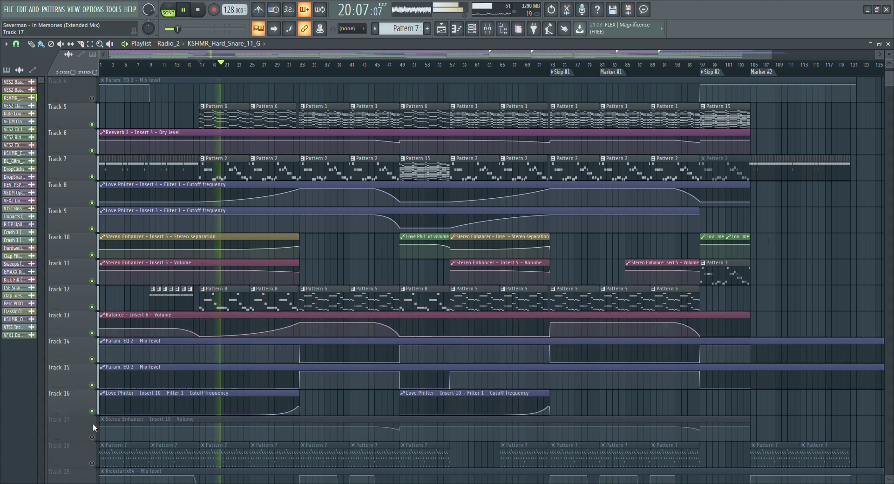
{"action": "left_click", "coordinate": [92, 438]}
Unmute Tracks 18, 19, 20 and 21 in the playlist.
{"action": "scroll", "coordinate": [93, 373], "scroll_direction": "down", "scroll_amount": 6}
{"action": "left_click", "coordinate": [91, 254]}
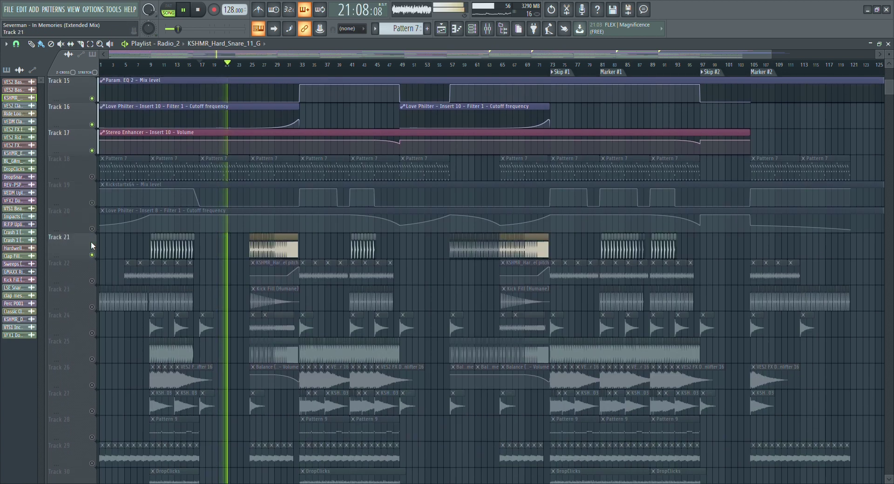
{"action": "left_click", "coordinate": [92, 228]}
{"action": "left_click", "coordinate": [91, 202]}
{"action": "left_click", "coordinate": [92, 177]}
{"action": "scroll", "coordinate": [133, 204], "scroll_direction": "down", "scroll_amount": 1}
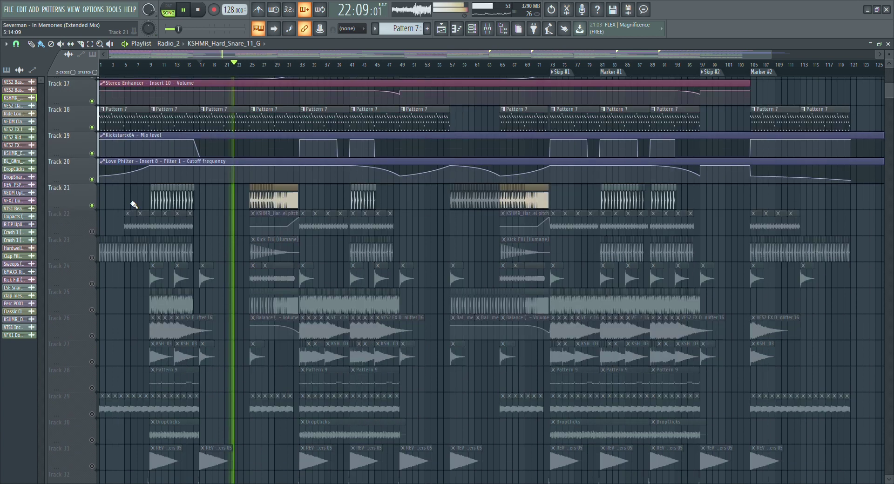
Unmute the percussion and effects clips on Tracks 22 to 27 and Track 29.
{"action": "scroll", "coordinate": [134, 205], "scroll_direction": "down", "scroll_amount": 1}
{"action": "left_click", "coordinate": [92, 203]}
{"action": "left_click", "coordinate": [92, 176]}
{"action": "left_click", "coordinate": [91, 228]}
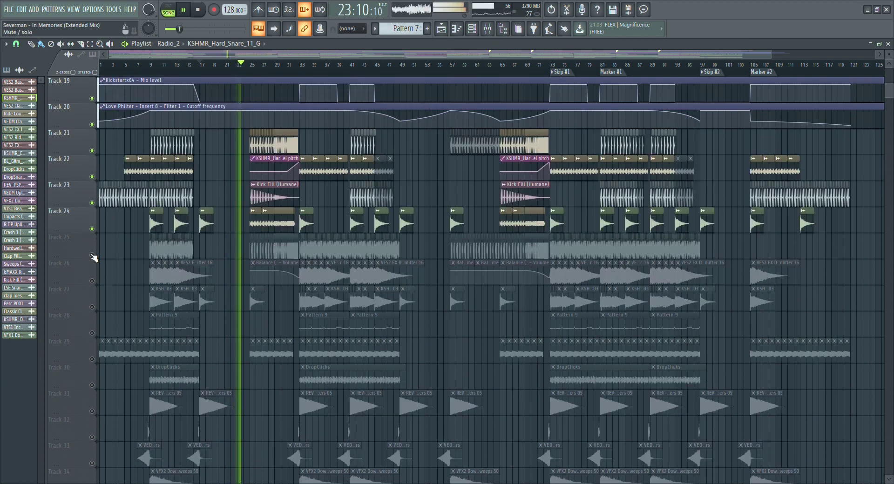
{"action": "left_click", "coordinate": [92, 255]}
{"action": "left_click", "coordinate": [92, 281]}
{"action": "left_click", "coordinate": [91, 307]}
{"action": "left_click", "coordinate": [91, 359]}
Unmute Track 35 and Tracks 37, 38 and 39 in the playlist.
{"action": "scroll", "coordinate": [93, 317], "scroll_direction": "down", "scroll_amount": 4}
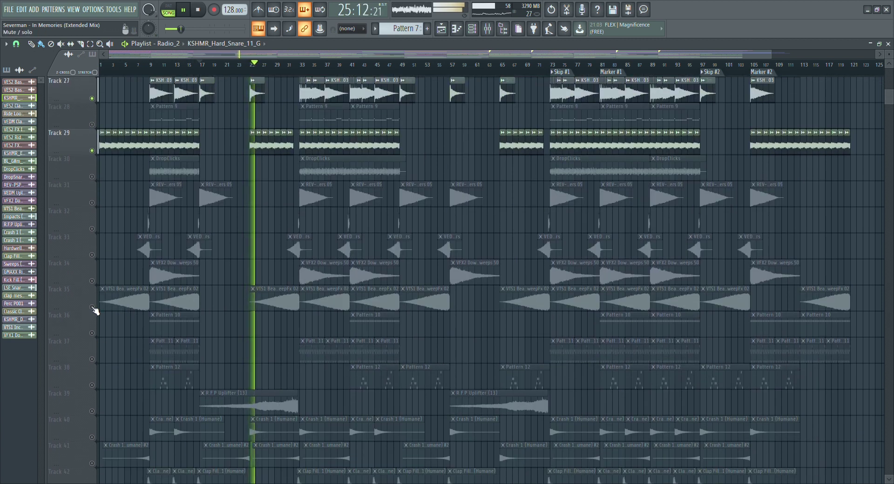
{"action": "left_click", "coordinate": [91, 306]}
{"action": "left_click", "coordinate": [92, 411]}
{"action": "left_click", "coordinate": [92, 385]}
{"action": "left_click", "coordinate": [92, 359]}
Unmute the crash clips on Tracks 40 and 41 and the clips on Tracks 44, 45 and 46.
{"action": "scroll", "coordinate": [117, 356], "scroll_direction": "down", "scroll_amount": 3}
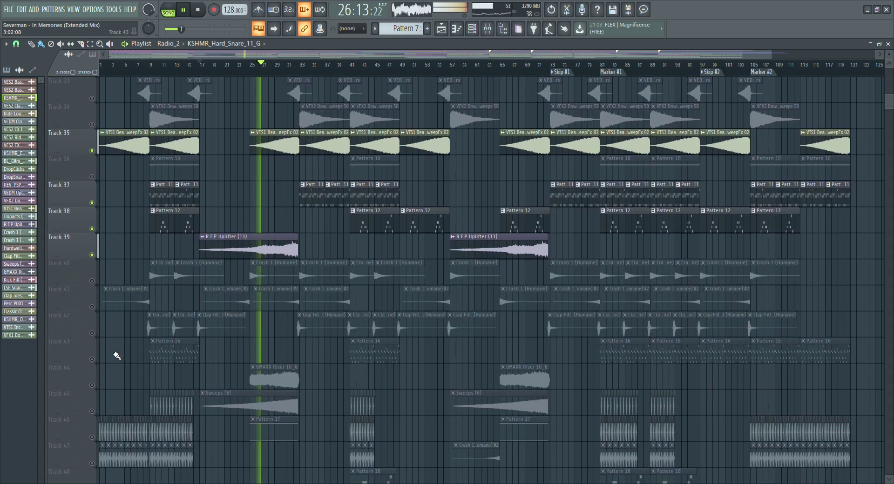
{"action": "left_click", "coordinate": [92, 281]}
{"action": "left_click", "coordinate": [92, 307]}
{"action": "scroll", "coordinate": [92, 307], "scroll_direction": "down", "scroll_amount": 2}
{"action": "left_click", "coordinate": [92, 307]}
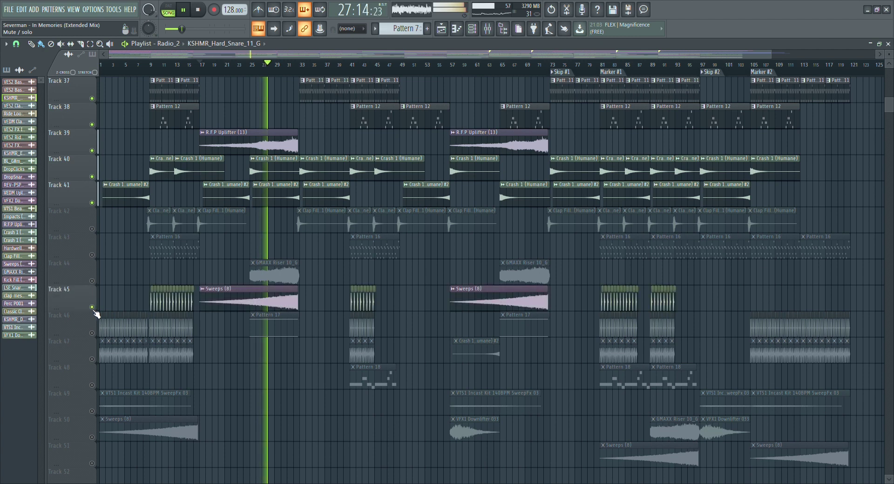
{"action": "left_click", "coordinate": [92, 281]}
{"action": "left_click", "coordinate": [91, 333]}
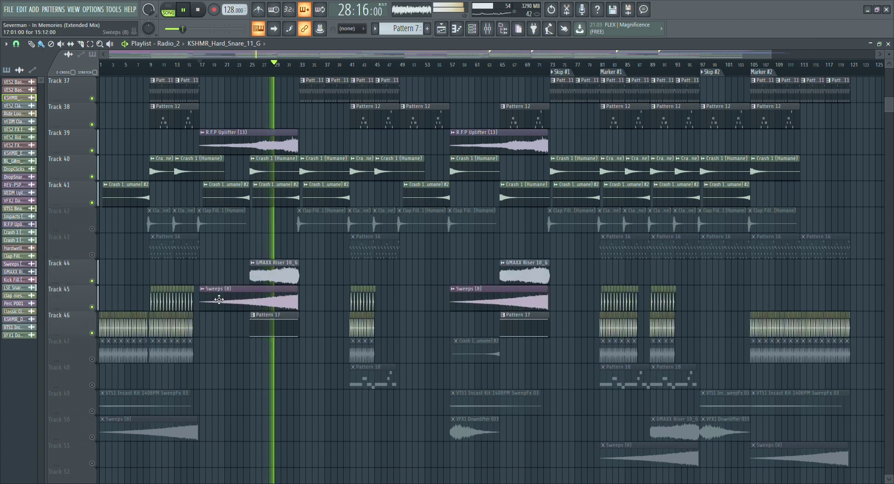
Toggle solo on Track 42 so that all playlist tracks are unmuted.
{"action": "scroll", "coordinate": [230, 263], "scroll_direction": "up", "scroll_amount": 2}
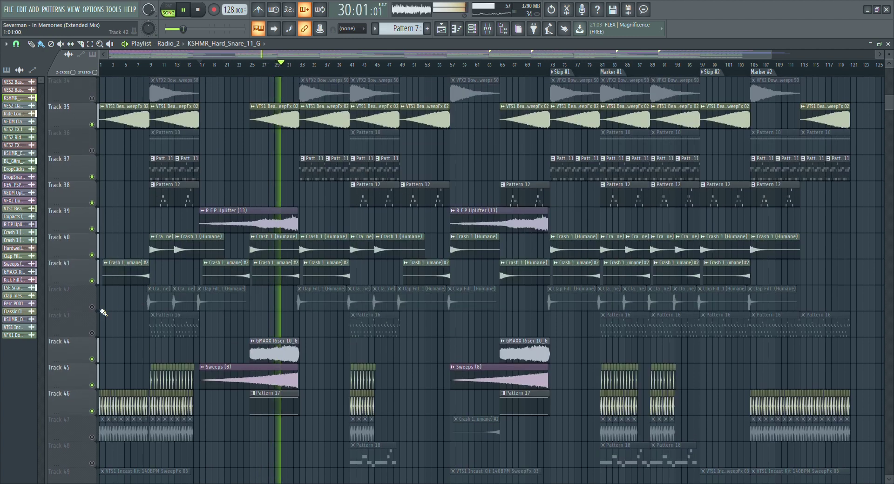
{"action": "right_click", "coordinate": [95, 309]}
{"action": "right_click", "coordinate": [96, 309]}
Review the complete arrangement's clips and automation up to the first tracks during playback, and stop the song.
{"action": "scroll", "coordinate": [259, 236], "scroll_direction": "up", "scroll_amount": 10}
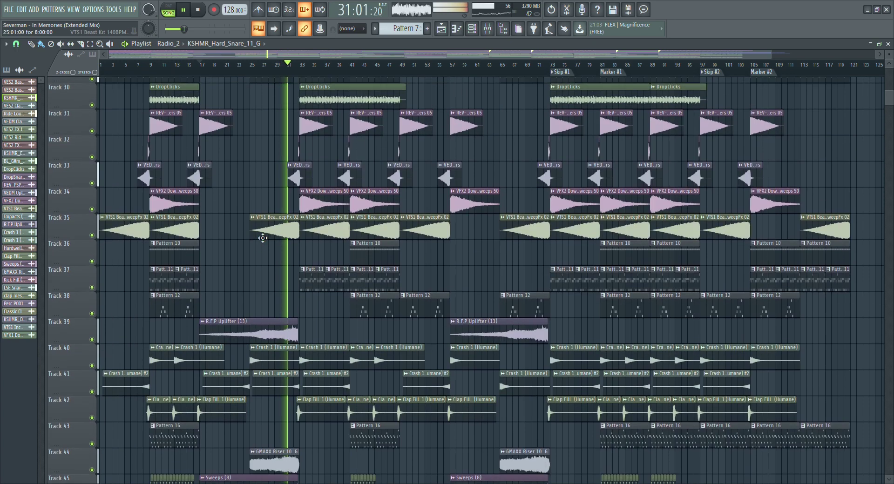
{"action": "scroll", "coordinate": [264, 235], "scroll_direction": "up", "scroll_amount": 4}
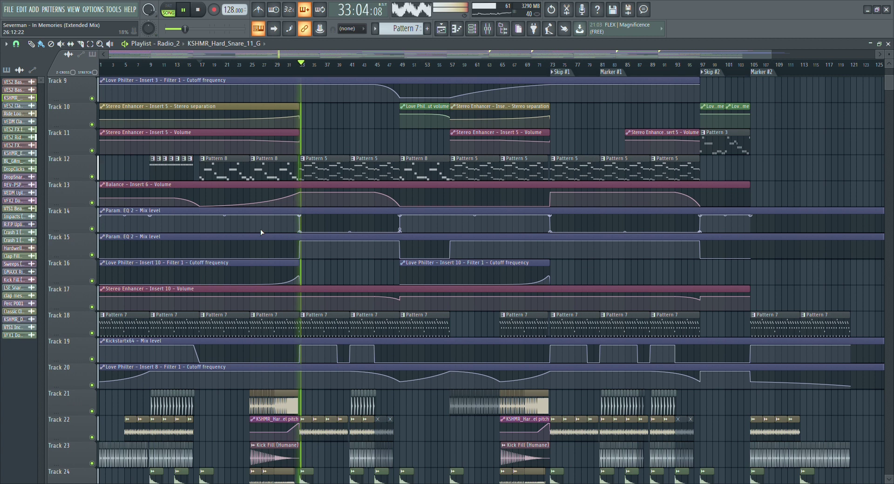
{"action": "scroll", "coordinate": [316, 216], "scroll_direction": "up", "scroll_amount": 1}
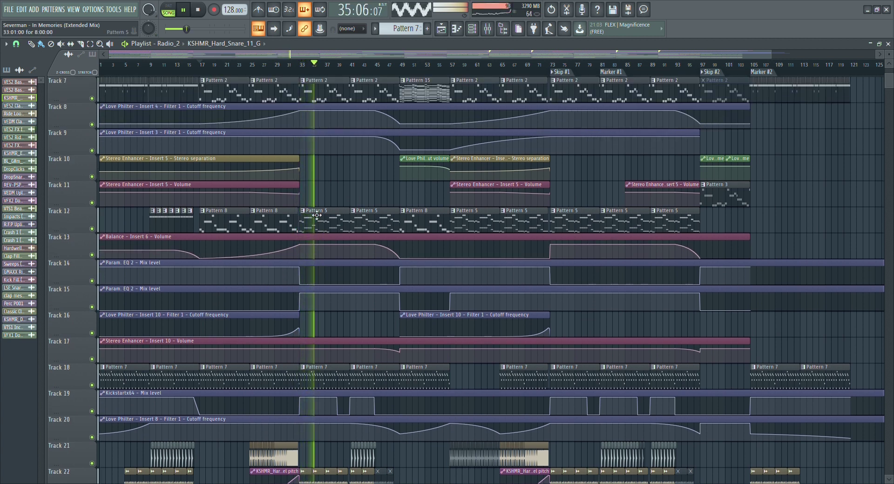
{"action": "scroll", "coordinate": [317, 216], "scroll_direction": "up", "scroll_amount": 1}
{"action": "scroll", "coordinate": [316, 214], "scroll_direction": "up", "scroll_amount": 2}
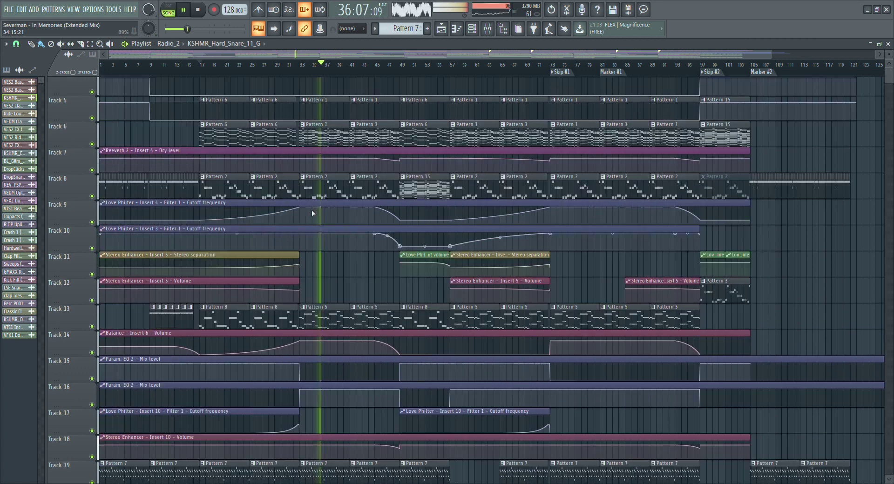
{"action": "key", "text": "space"}
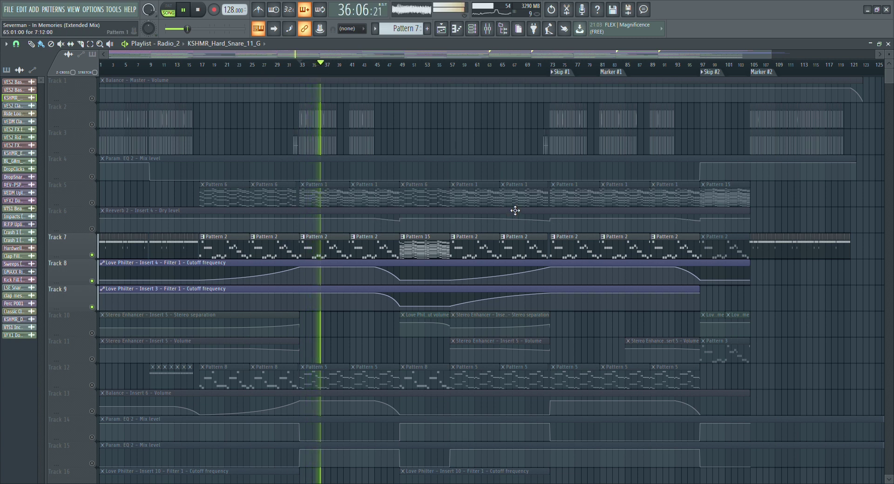
Stop playback of Tracks 7 to 9 and inspect the Fruity peak controller on mixer Insert 5.
{"action": "key", "text": "space"}
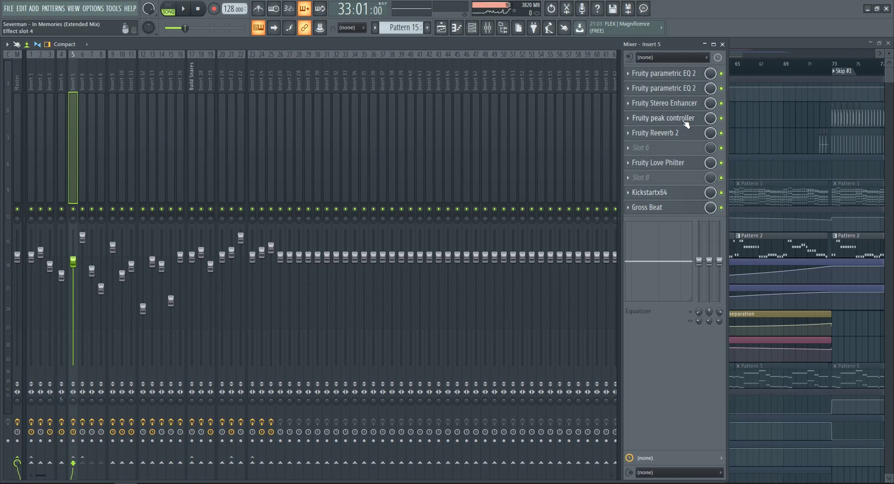
{"action": "left_click", "coordinate": [671, 119]}
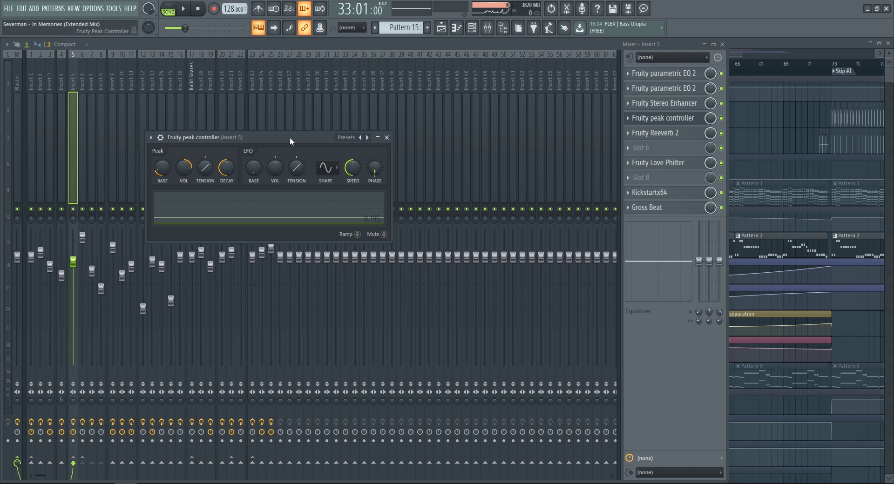
{"action": "left_click_drag", "start_coordinate": [290, 137], "coordinate": [312, 142]}
Show the controller link of Fruity Reeverb 2's wet level on Insert 5, reselecting Peak ctrl - Peak and viewing its mapping formula options.
{"action": "left_click", "coordinate": [671, 133]}
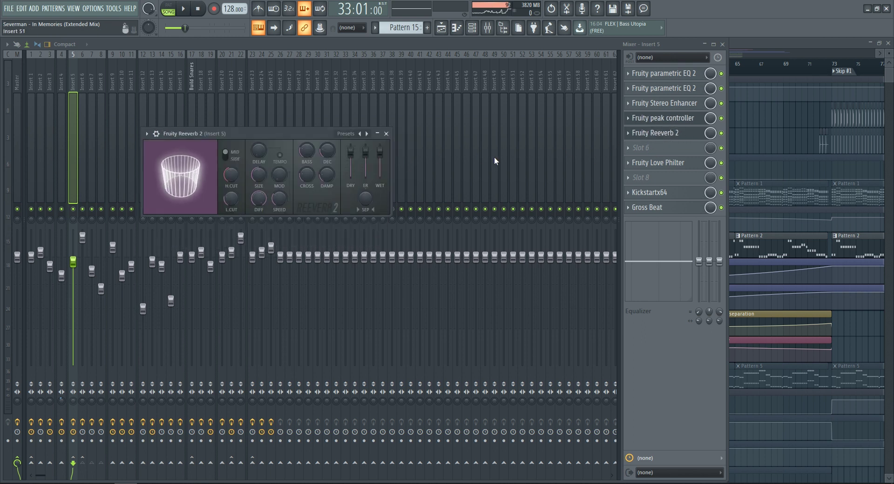
{"action": "right_click", "coordinate": [381, 153]}
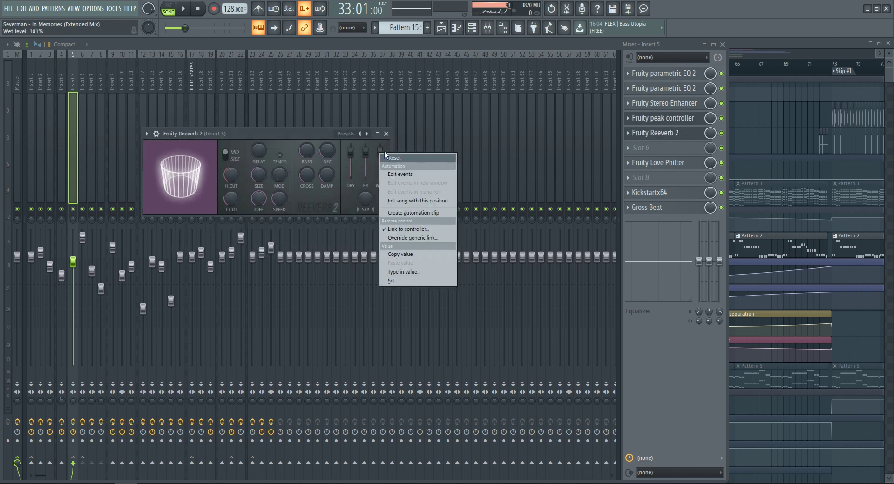
{"action": "left_click", "coordinate": [404, 230]}
{"action": "left_click", "coordinate": [418, 231]}
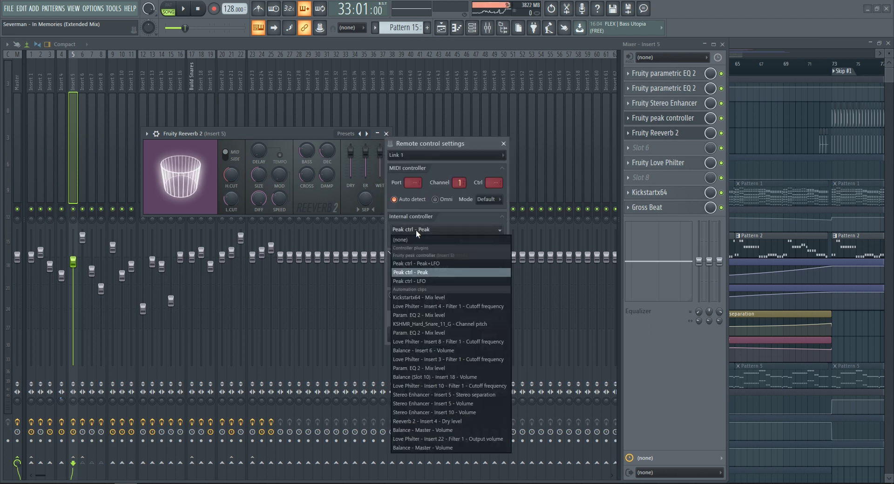
{"action": "left_click", "coordinate": [425, 272]}
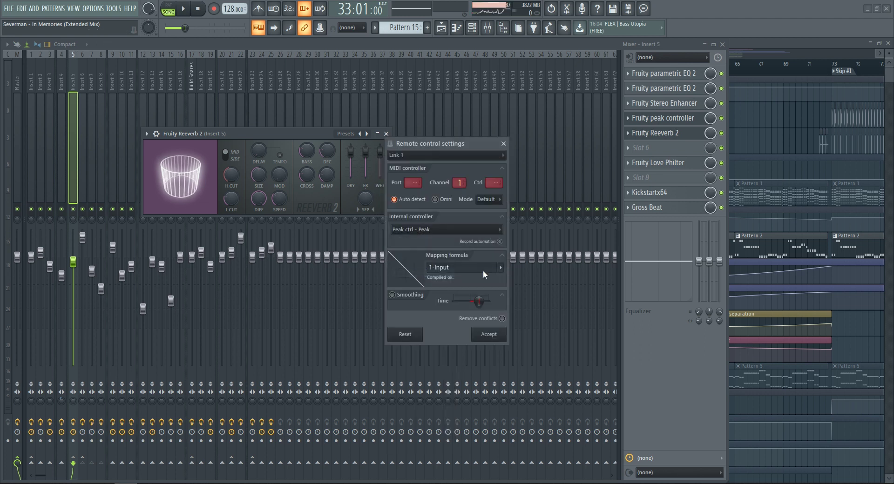
{"action": "left_click", "coordinate": [501, 269]}
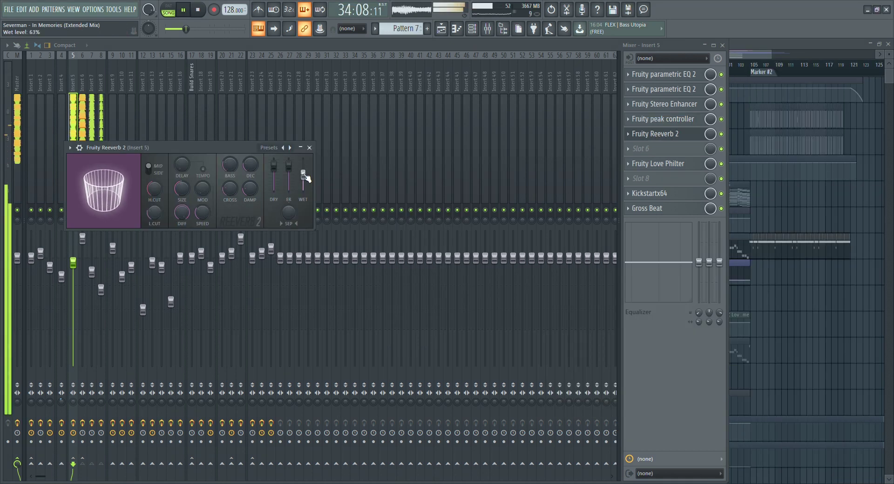
Watch the Fruity peak controller and Fruity Reeverb 2 wet level on Insert 5 react while starting and stopping playback.
{"action": "left_click", "coordinate": [661, 120]}
{"action": "left_click_drag", "start_coordinate": [191, 124], "coordinate": [287, 136]}
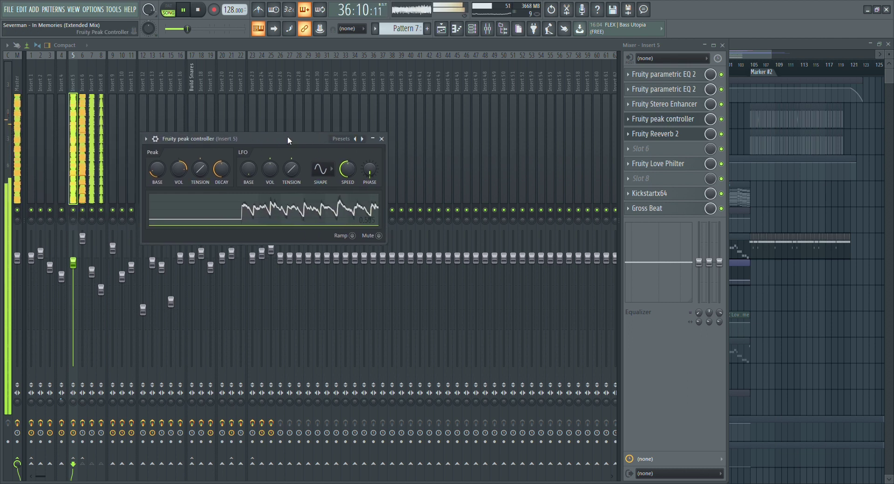
{"action": "key", "text": "space"}
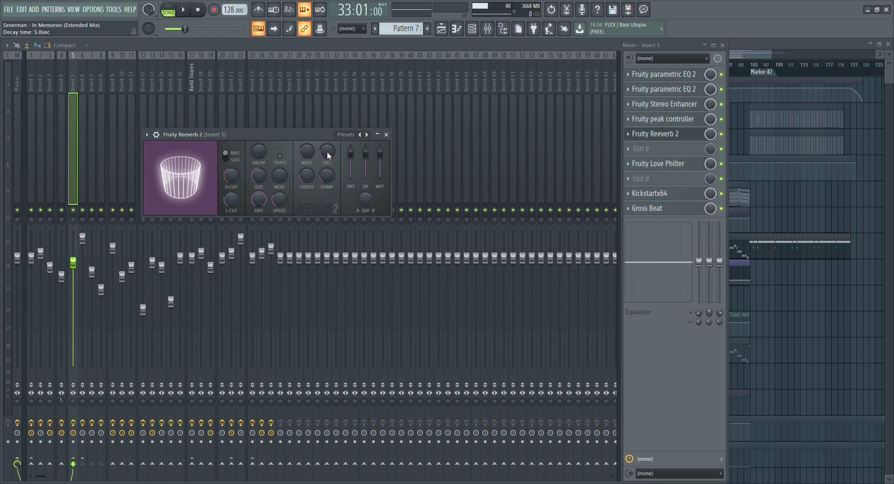
{"action": "key", "text": "space"}
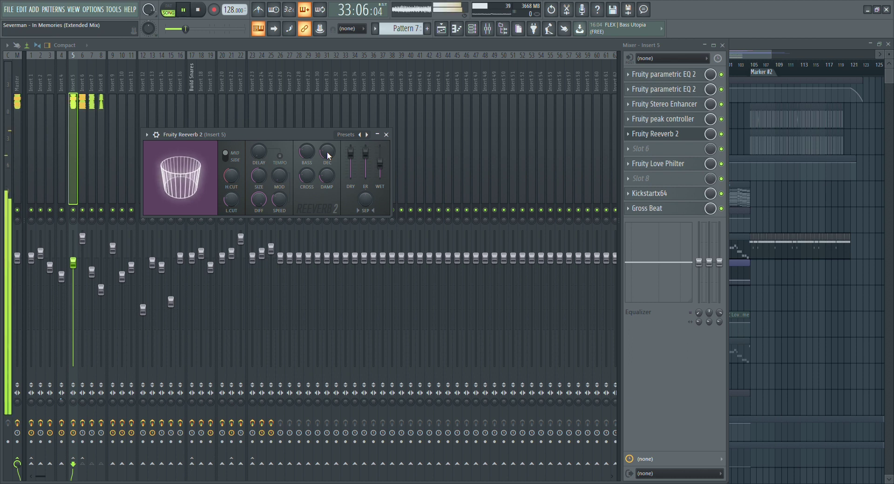
{"action": "key", "text": "space"}
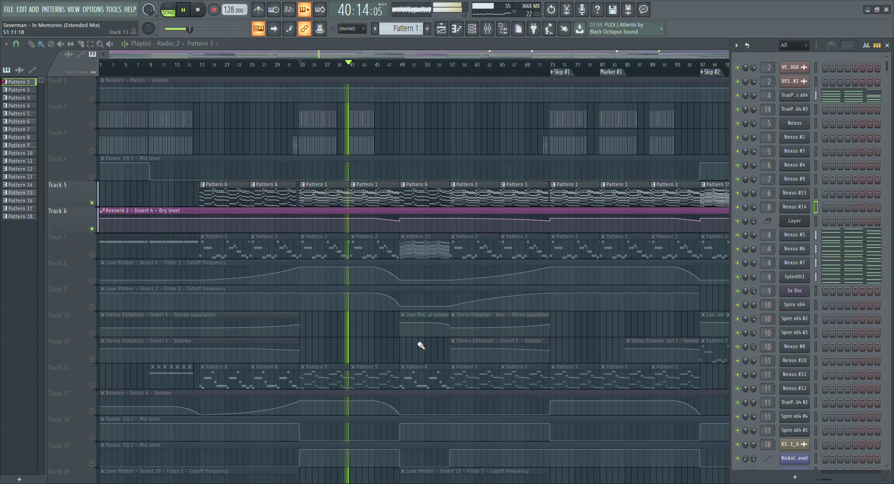
{"action": "key", "text": "space"}
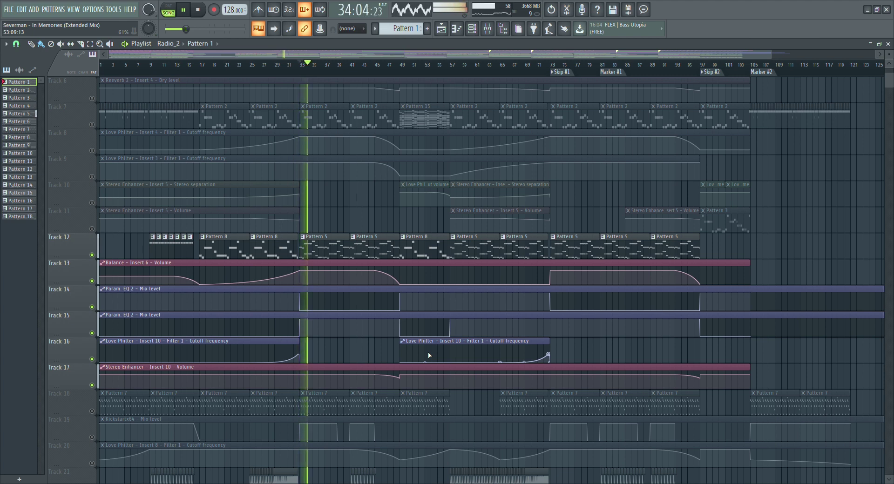
Make the Pattern 5 clip on Track 12 the active pattern and show its instrument channels.
{"action": "left_click", "coordinate": [471, 29]}
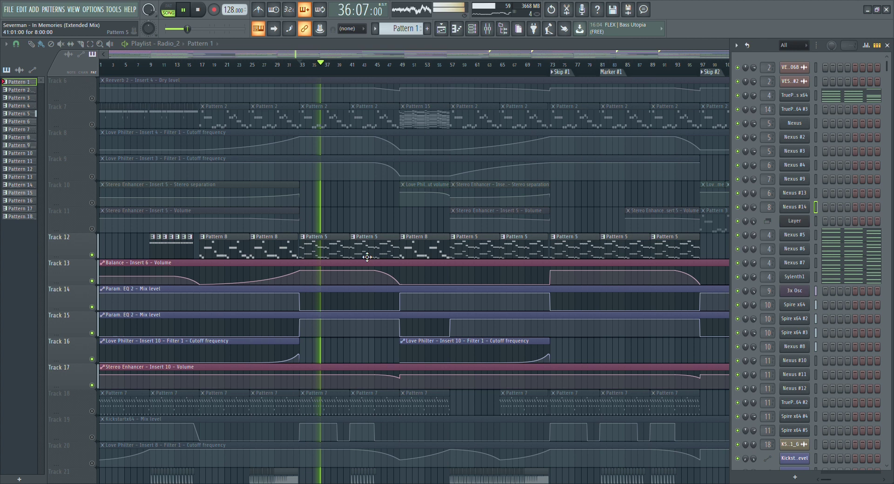
{"action": "left_click", "coordinate": [349, 259]}
{"action": "left_click", "coordinate": [478, 34]}
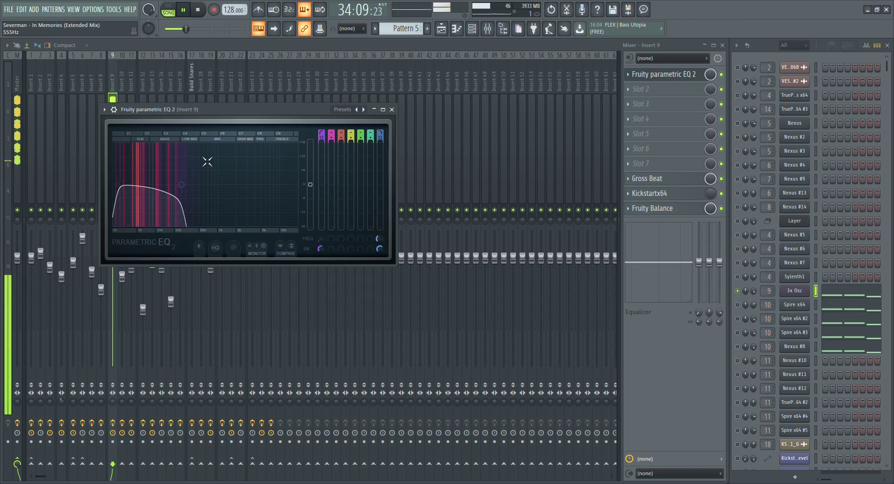
Inspect Fruity parametric EQ 2 on mixer Inserts 9 and 10 during playback, close both plugin windows, and stop the song.
{"action": "left_click_drag", "start_coordinate": [242, 107], "coordinate": [255, 106]}
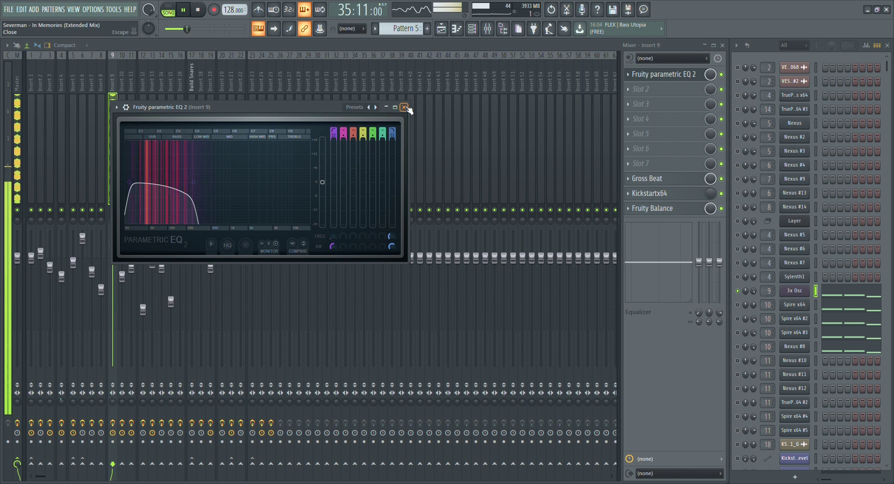
{"action": "left_click", "coordinate": [404, 107]}
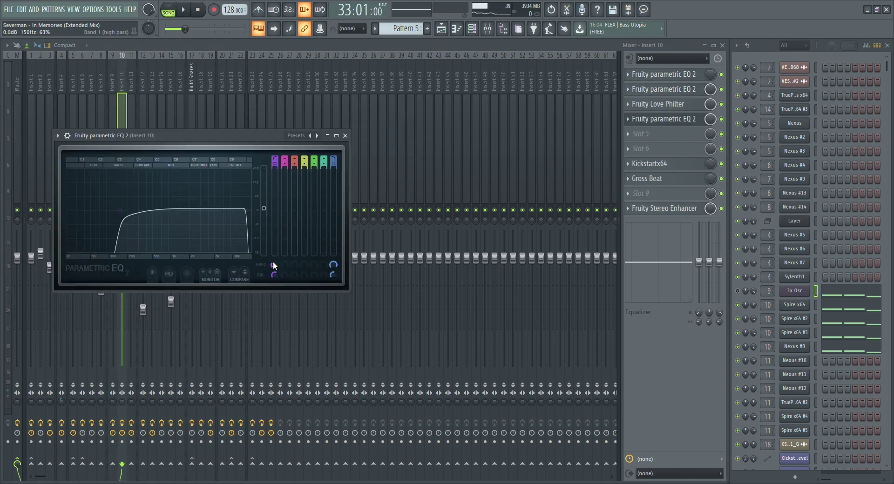
{"action": "key", "text": "space"}
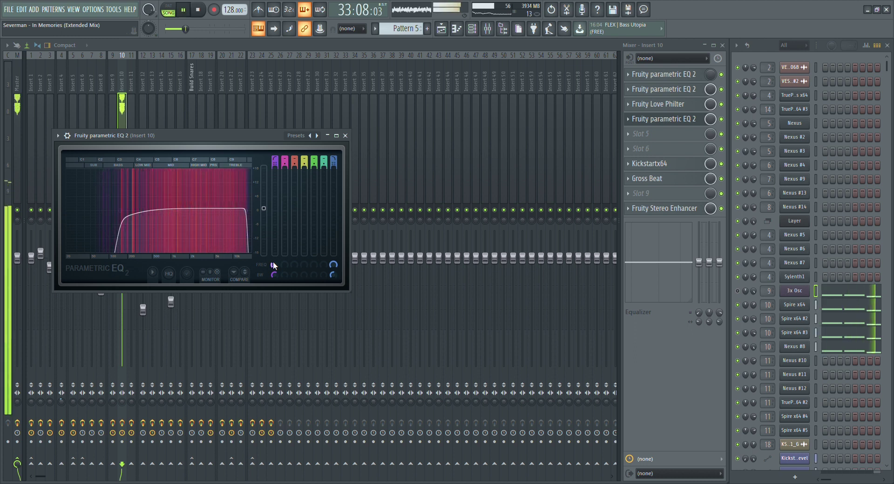
{"action": "left_click", "coordinate": [345, 136]}
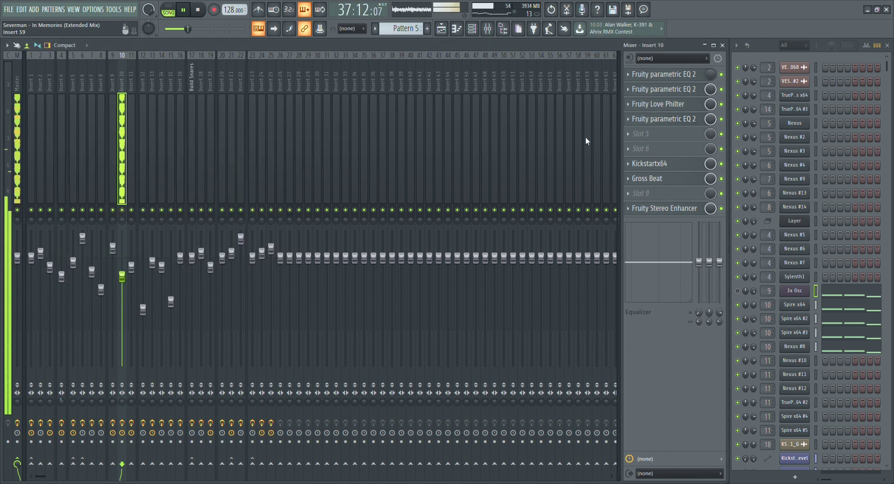
{"action": "key", "text": "space"}
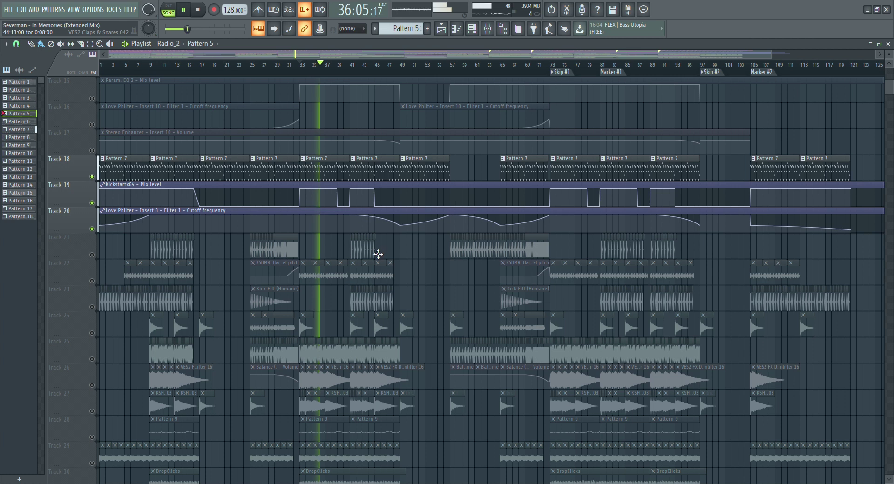
{"action": "key", "text": "space"}
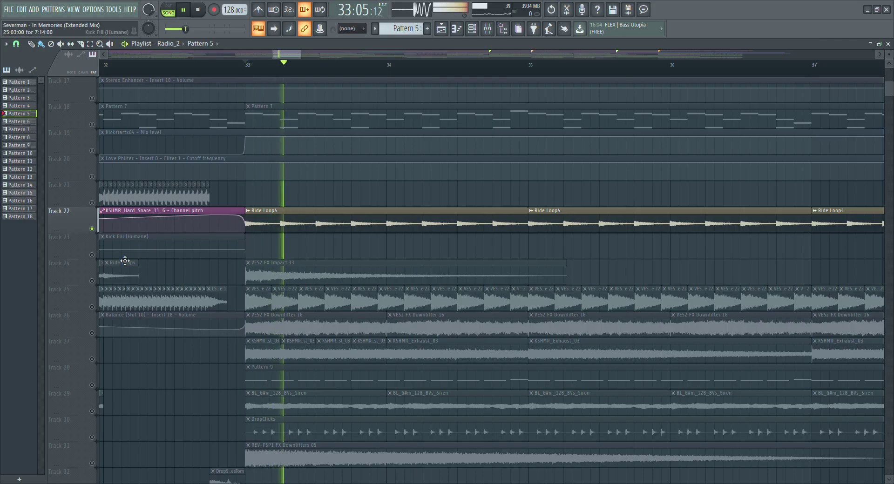
Unmute Tracks 24 to 29 in the playlist during playback to add them to Track 22.
{"action": "left_click", "coordinate": [93, 281]}
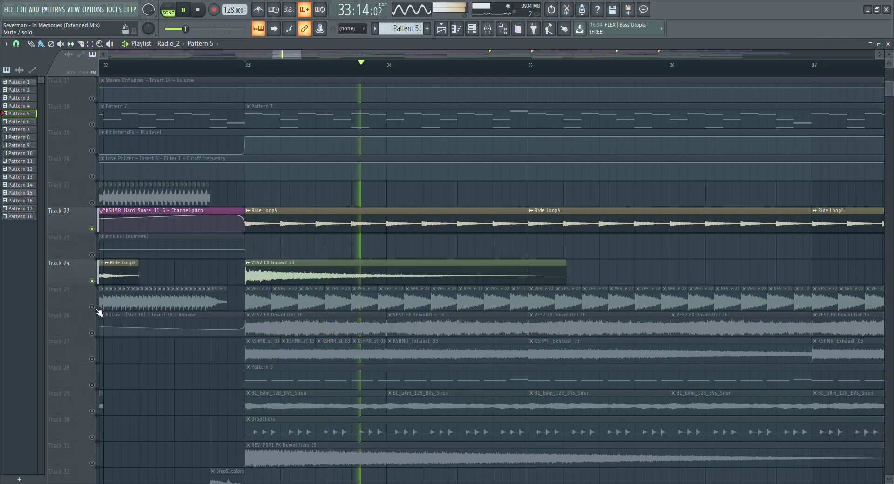
{"action": "left_click", "coordinate": [93, 307]}
{"action": "left_click", "coordinate": [91, 333]}
{"action": "left_click", "coordinate": [91, 359]}
{"action": "scroll", "coordinate": [150, 343], "scroll_direction": "down", "scroll_amount": 2}
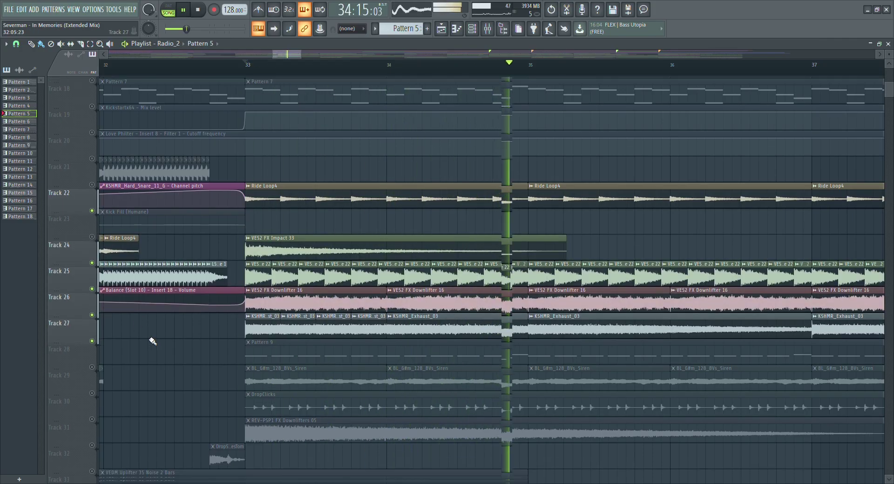
{"action": "left_click", "coordinate": [91, 333]}
{"action": "left_click", "coordinate": [92, 359]}
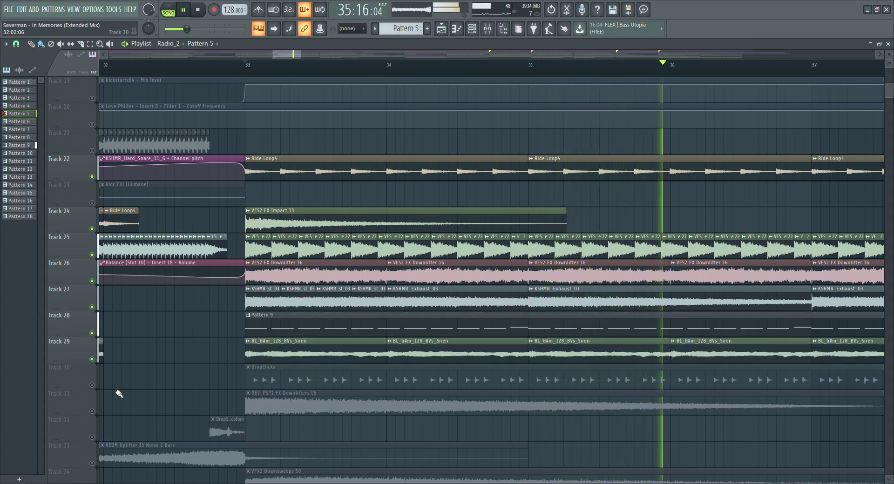
Unmute the effect and sweep clips on Tracks 30 to 35 during playback.
{"action": "scroll", "coordinate": [122, 373], "scroll_direction": "down", "scroll_amount": 3}
{"action": "left_click", "coordinate": [92, 307]}
{"action": "scroll", "coordinate": [116, 307], "scroll_direction": "down", "scroll_amount": 1}
{"action": "left_click", "coordinate": [92, 307]}
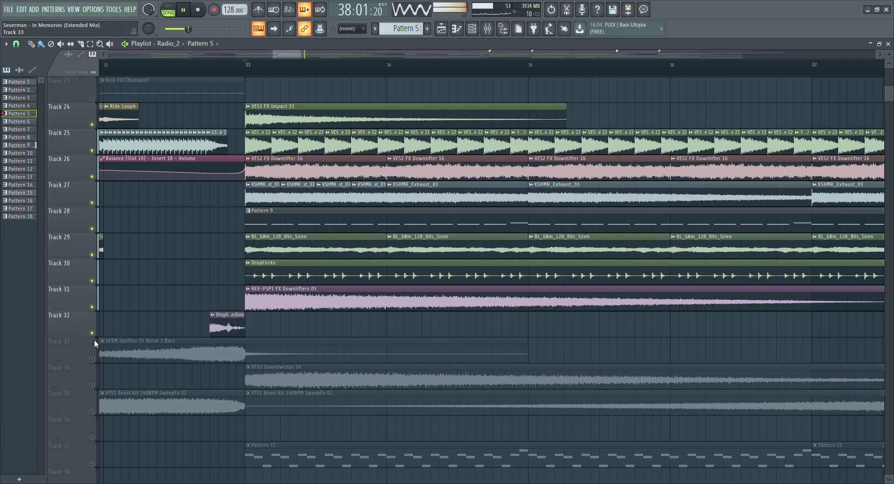
{"action": "left_click", "coordinate": [92, 359]}
{"action": "left_click", "coordinate": [92, 385]}
{"action": "left_click", "coordinate": [91, 411]}
Unmute Tracks 40 to 42, which hold the crash and clap fill clips.
{"action": "scroll", "coordinate": [115, 347], "scroll_direction": "down", "scroll_amount": 7}
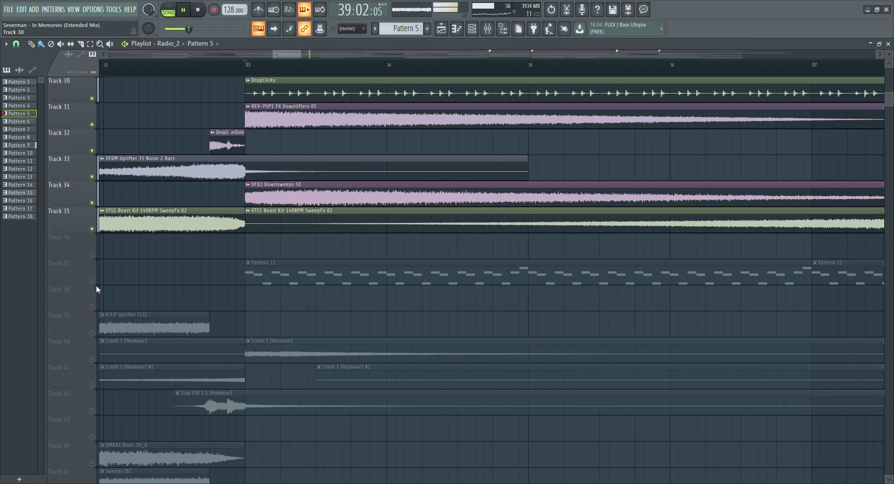
{"action": "scroll", "coordinate": [119, 289], "scroll_direction": "down", "scroll_amount": 1}
{"action": "left_click", "coordinate": [92, 333]}
{"action": "left_click", "coordinate": [91, 359]}
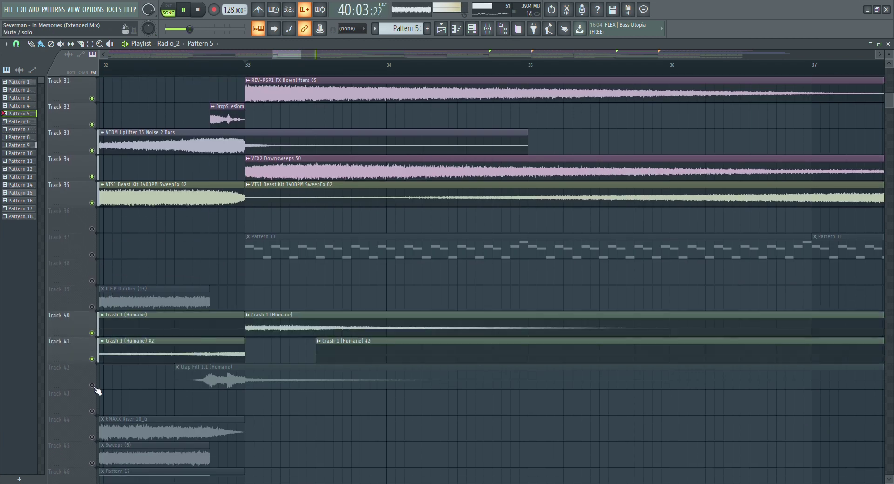
{"action": "left_click", "coordinate": [92, 385]}
Unmute Tracks 45 to 48 and restart playback from bar 41.
{"action": "scroll", "coordinate": [165, 342], "scroll_direction": "down", "scroll_amount": 6}
{"action": "scroll", "coordinate": [163, 330], "scroll_direction": "down", "scroll_amount": 9}
{"action": "scroll", "coordinate": [160, 317], "scroll_direction": "up", "scroll_amount": 15}
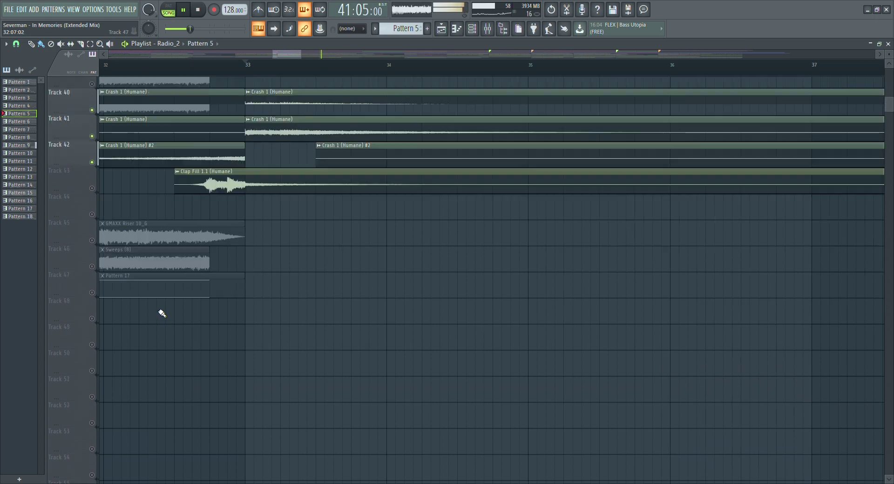
{"action": "scroll", "coordinate": [179, 309], "scroll_direction": "up", "scroll_amount": 1}
{"action": "scroll", "coordinate": [339, 77], "scroll_direction": "down", "scroll_amount": 5}
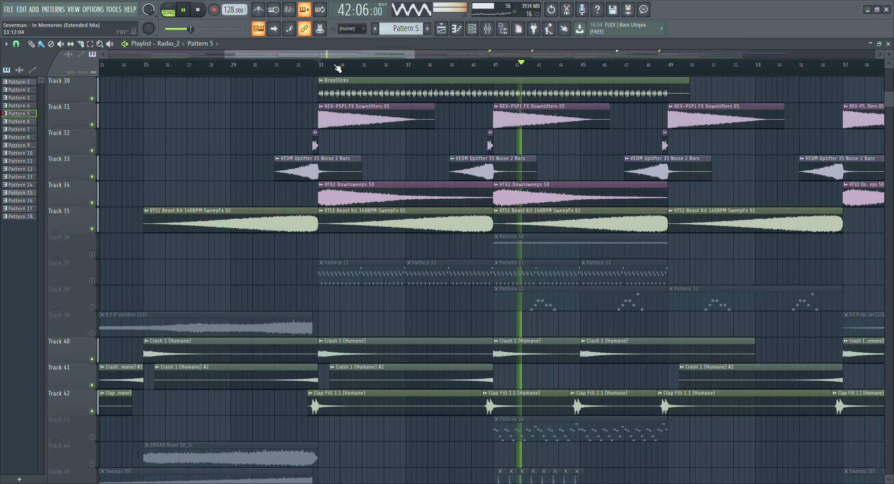
{"action": "scroll", "coordinate": [174, 283], "scroll_direction": "down", "scroll_amount": 8}
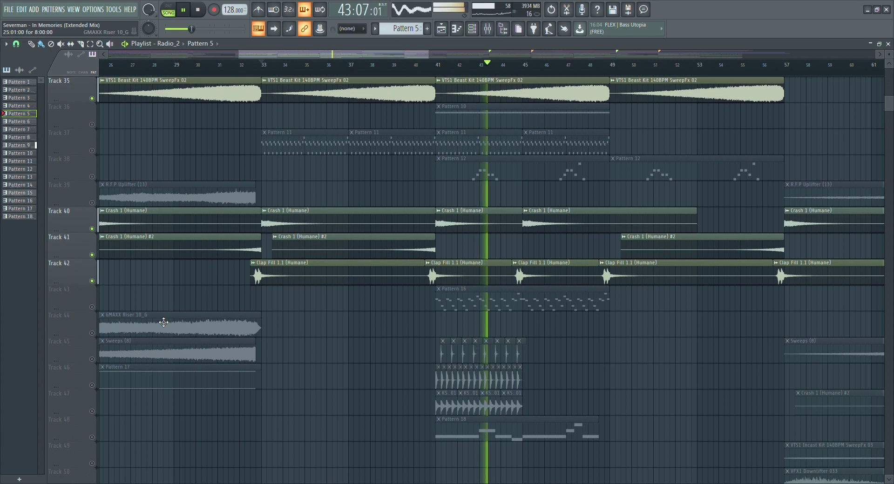
{"action": "left_click_drag", "start_coordinate": [92, 281], "coordinate": [96, 363]}
{"action": "left_click", "coordinate": [439, 69]}
{"action": "scroll", "coordinate": [400, 236], "scroll_direction": "up", "scroll_amount": 3}
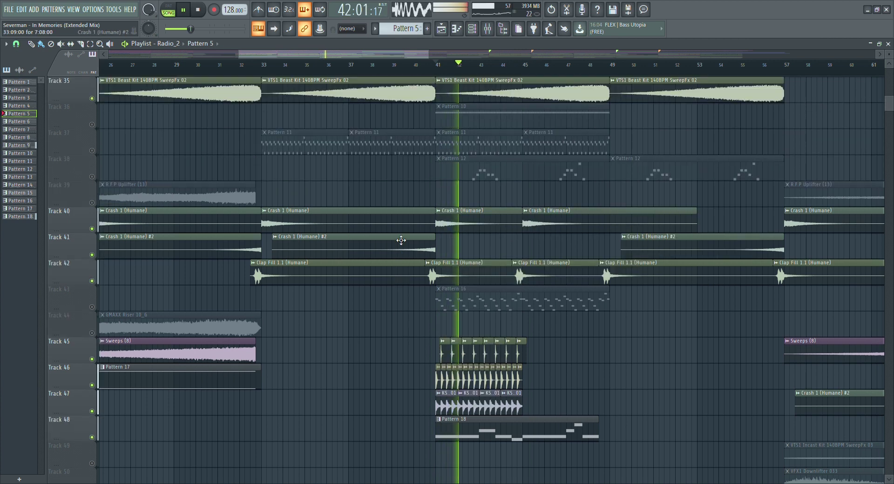
Unmute Tracks 43 and 44 and the pattern clips on Tracks 36 to 38.
{"action": "left_click", "coordinate": [92, 307]}
{"action": "left_click", "coordinate": [91, 333]}
{"action": "scroll", "coordinate": [142, 279], "scroll_direction": "up", "scroll_amount": 3}
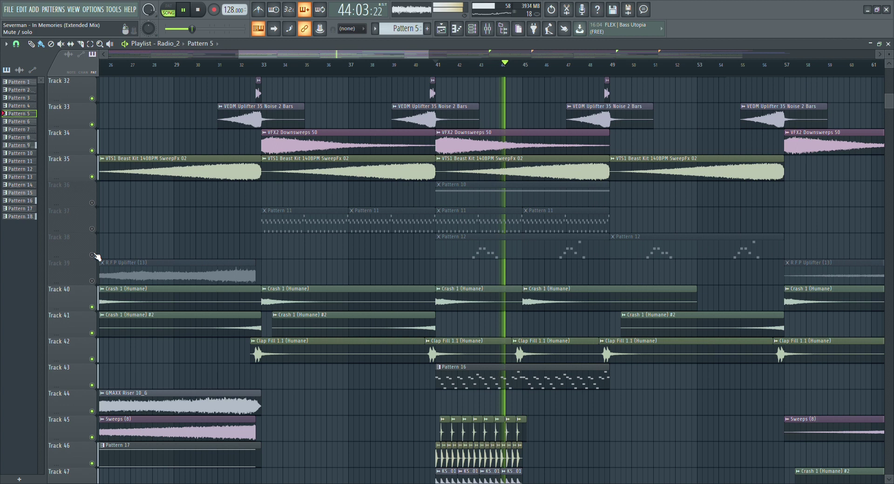
{"action": "left_click", "coordinate": [92, 254]}
{"action": "left_click", "coordinate": [92, 228]}
{"action": "left_click", "coordinate": [92, 203]}
{"action": "scroll", "coordinate": [100, 207], "scroll_direction": "up", "scroll_amount": 6}
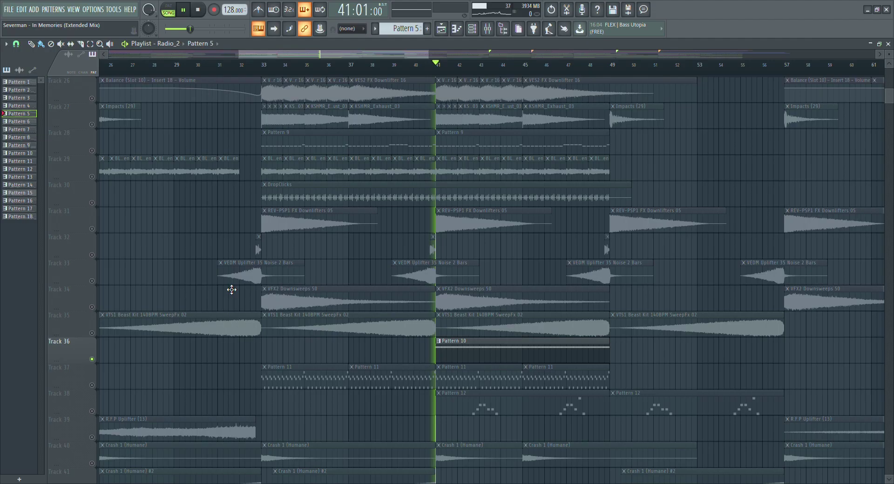
Unmute Tracks 38, 43 and 48 to play alongside the soloed Track 36.
{"action": "scroll", "coordinate": [279, 321], "scroll_direction": "down", "scroll_amount": 3}
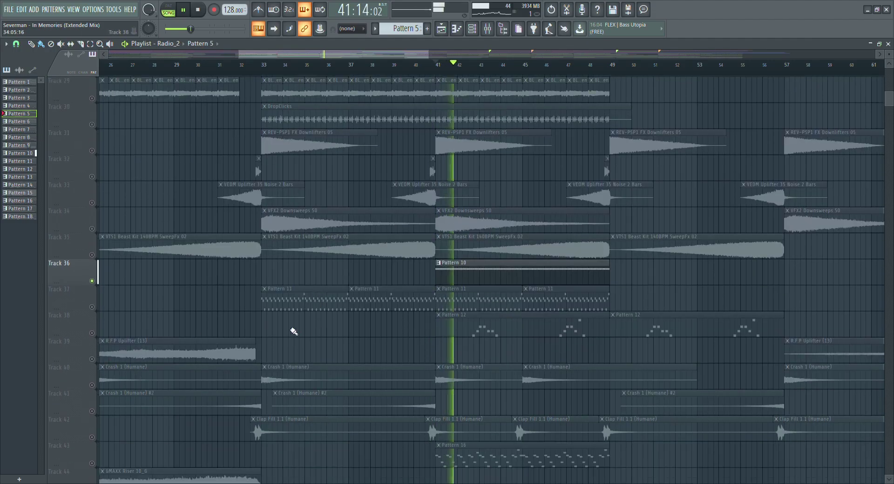
{"action": "left_click", "coordinate": [92, 334]}
{"action": "scroll", "coordinate": [189, 335], "scroll_direction": "down", "scroll_amount": 6}
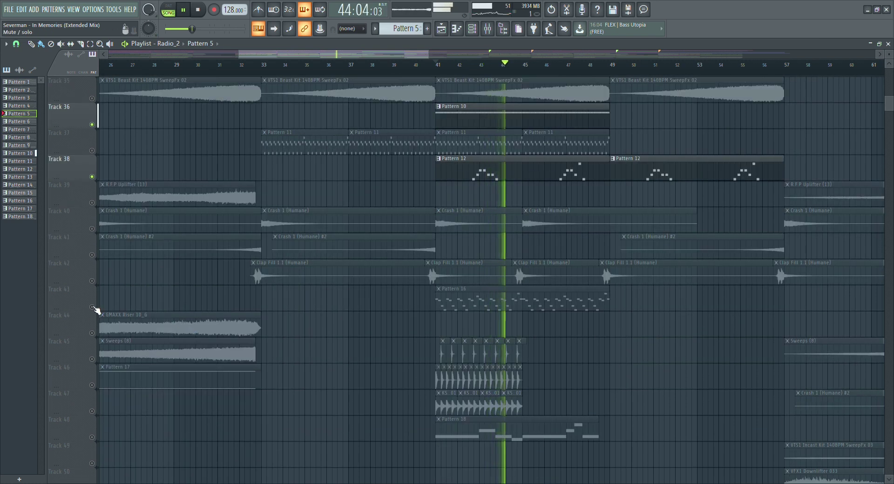
{"action": "left_click", "coordinate": [92, 307]}
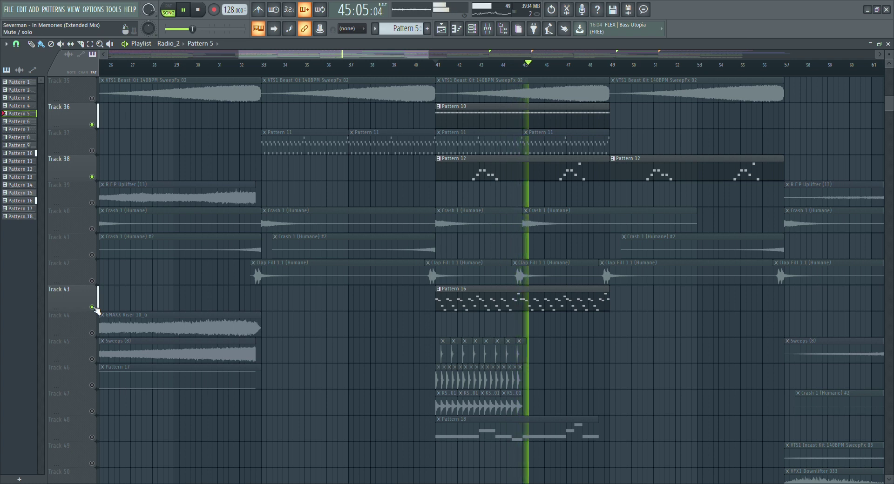
{"action": "scroll", "coordinate": [96, 316], "scroll_direction": "down", "scroll_amount": 2}
{"action": "left_click", "coordinate": [92, 385]}
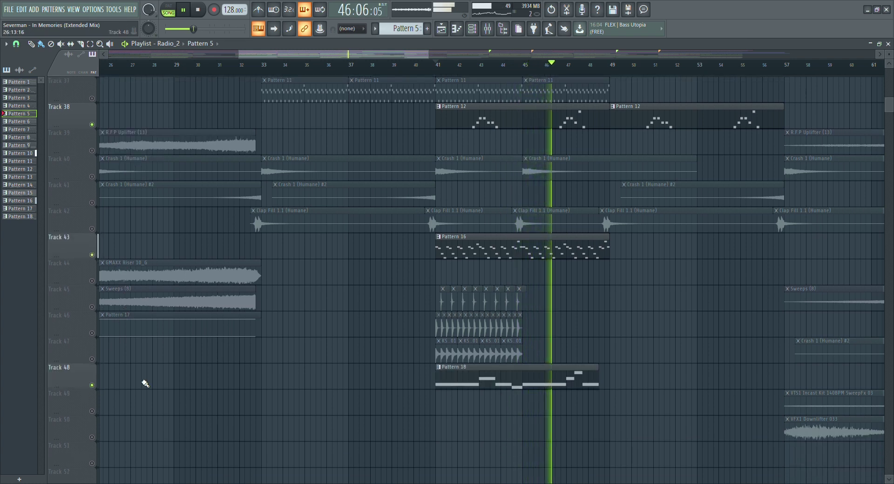
Replay the section from bar 41, unmute Tracks 28, 29 and 37, and stop playback.
{"action": "left_click", "coordinate": [440, 68]}
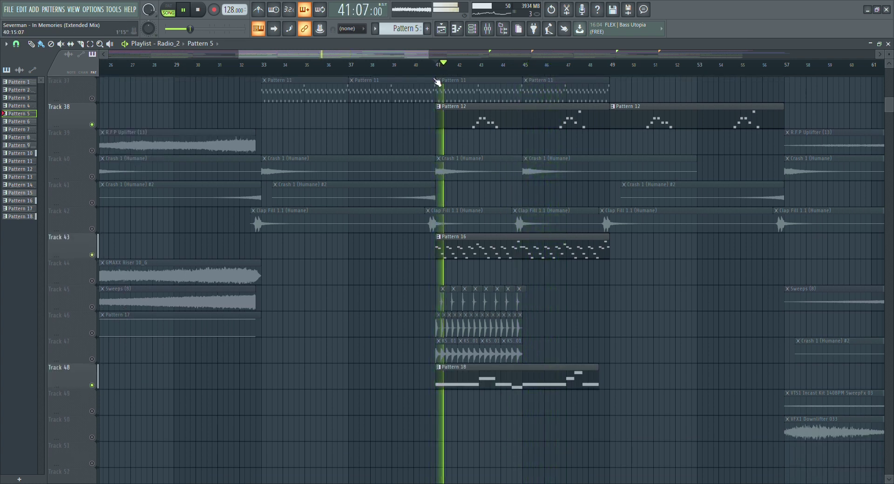
{"action": "scroll", "coordinate": [295, 293], "scroll_direction": "up", "scroll_amount": 4}
{"action": "scroll", "coordinate": [296, 293], "scroll_direction": "up", "scroll_amount": 9}
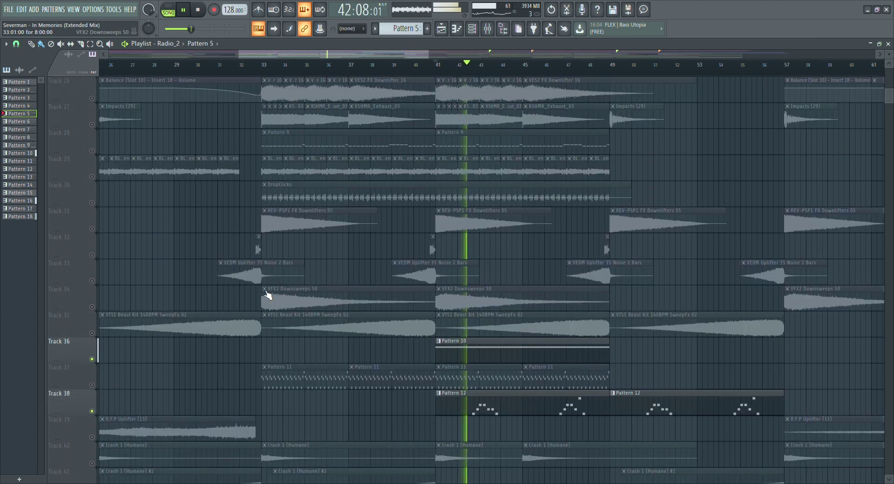
{"action": "left_click", "coordinate": [94, 228]}
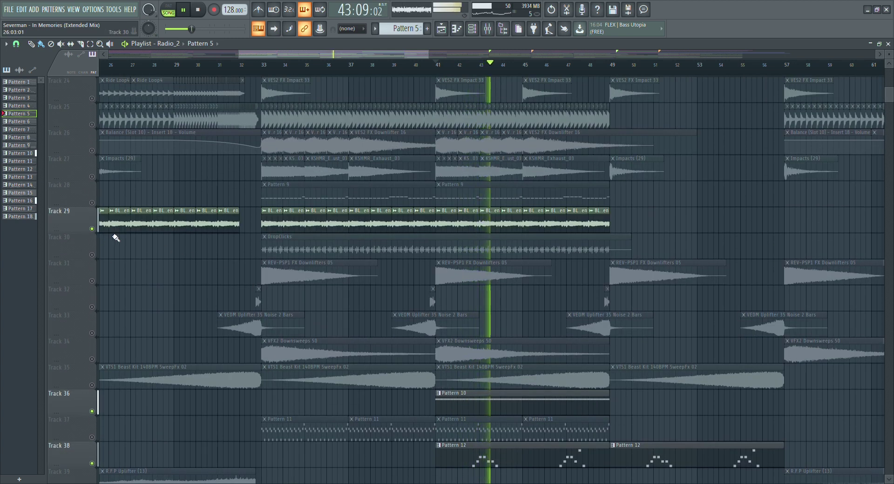
{"action": "left_click", "coordinate": [95, 203]}
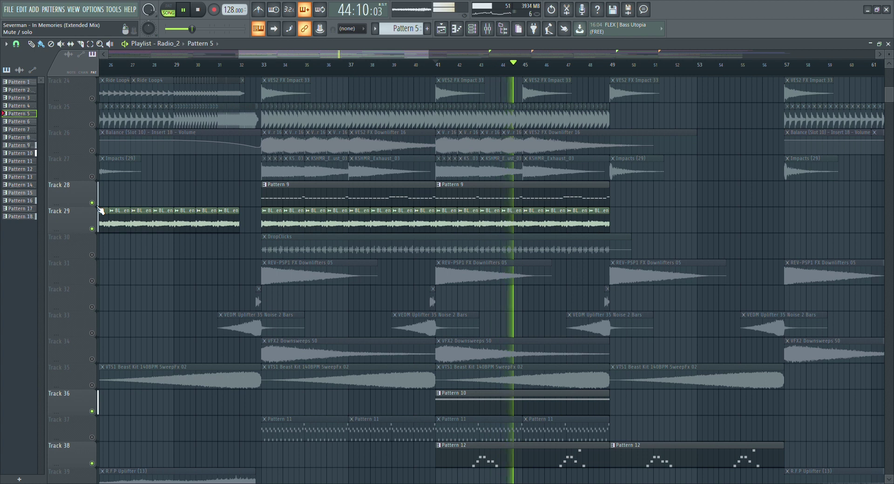
{"action": "left_click", "coordinate": [91, 437]}
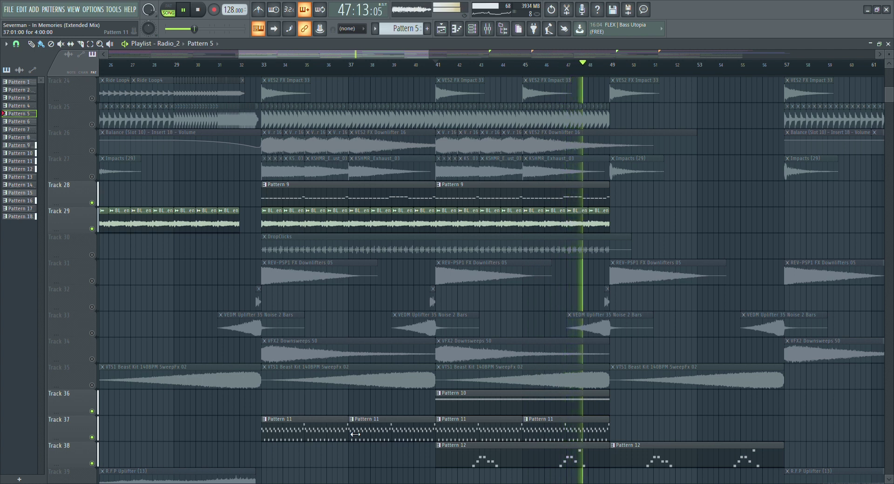
{"action": "key", "text": "space"}
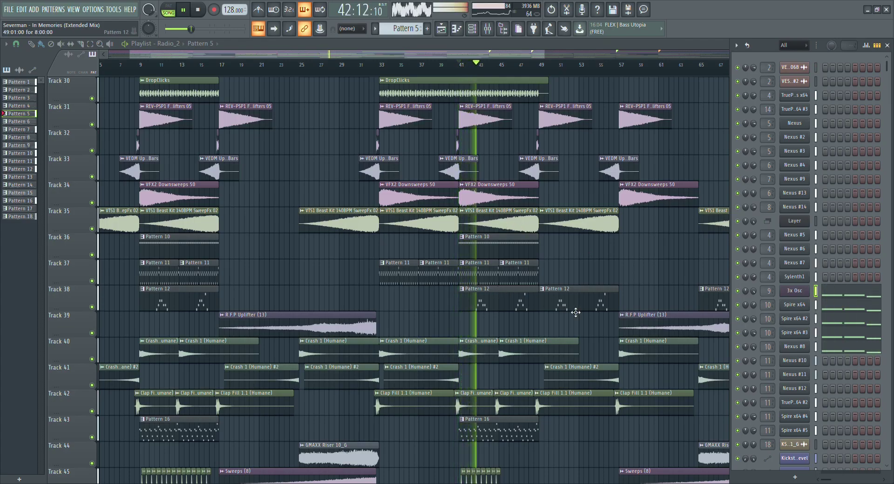
Review the full arrangement up to Track 1 during playback with the channel rack hidden, and stop the song.
{"action": "scroll", "coordinate": [568, 302], "scroll_direction": "up", "scroll_amount": 2}
{"action": "scroll", "coordinate": [568, 303], "scroll_direction": "up", "scroll_amount": 10}
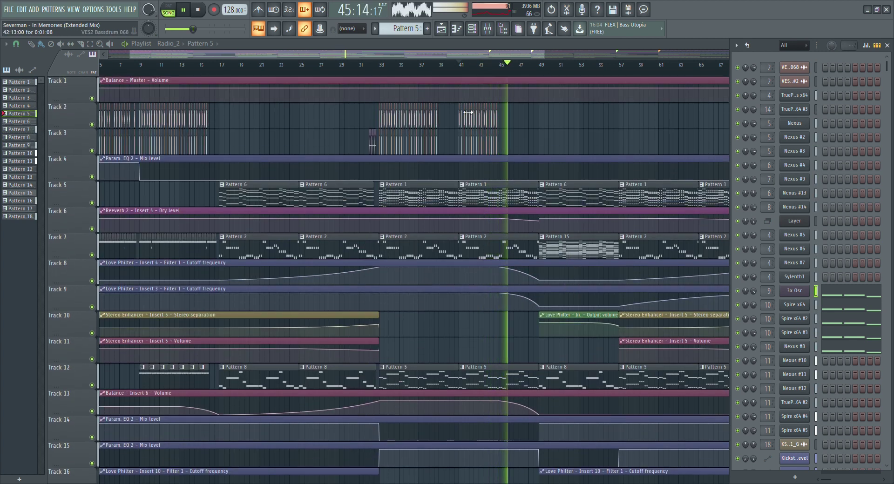
{"action": "key", "text": "F6"}
{"action": "left_click_drag", "start_coordinate": [441, 55], "coordinate": [470, 54]}
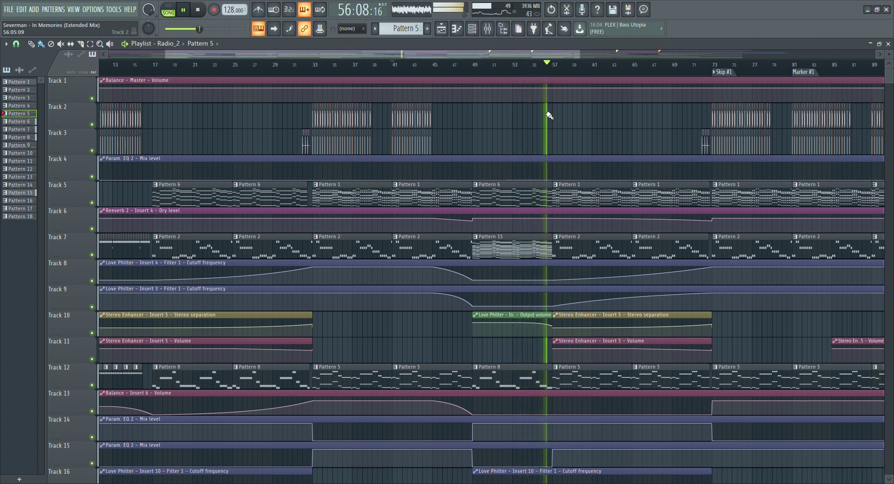
{"action": "key", "text": "space"}
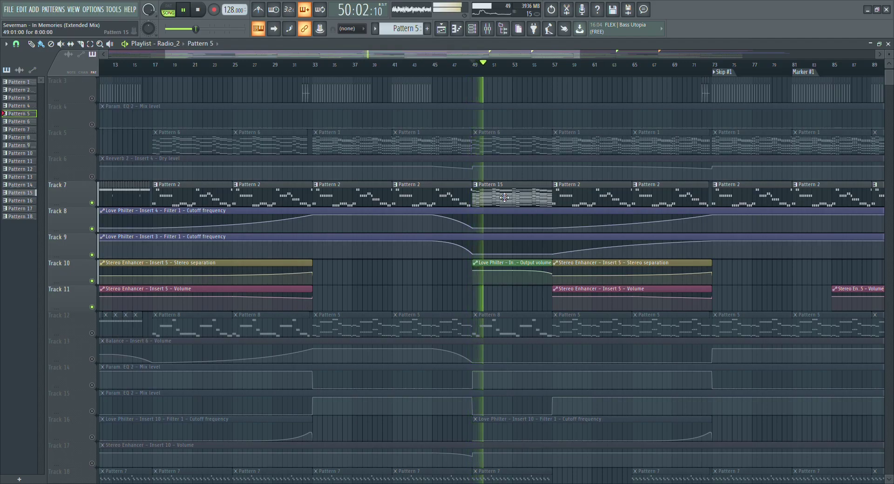
Make the Pattern 15 clip on Track 7 the active pattern and show its instrument channels.
{"action": "left_click", "coordinate": [472, 31]}
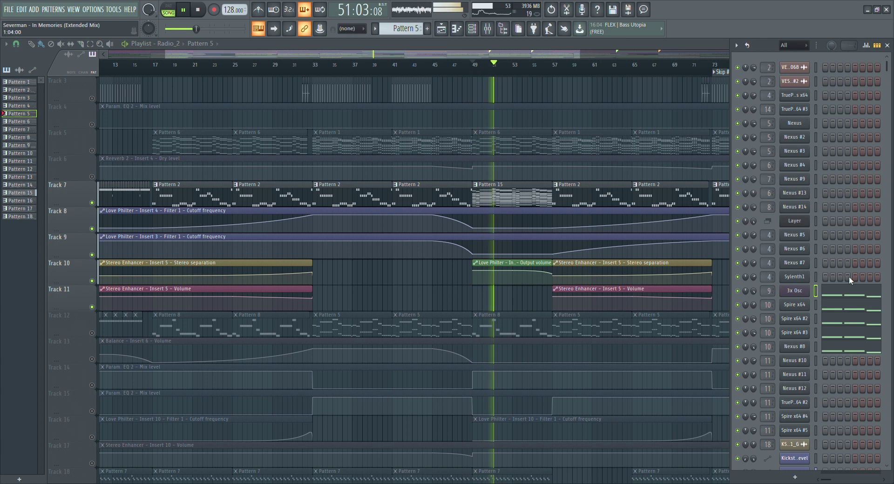
{"action": "scroll", "coordinate": [770, 261], "scroll_direction": "down", "scroll_amount": 6}
{"action": "left_click", "coordinate": [533, 196]}
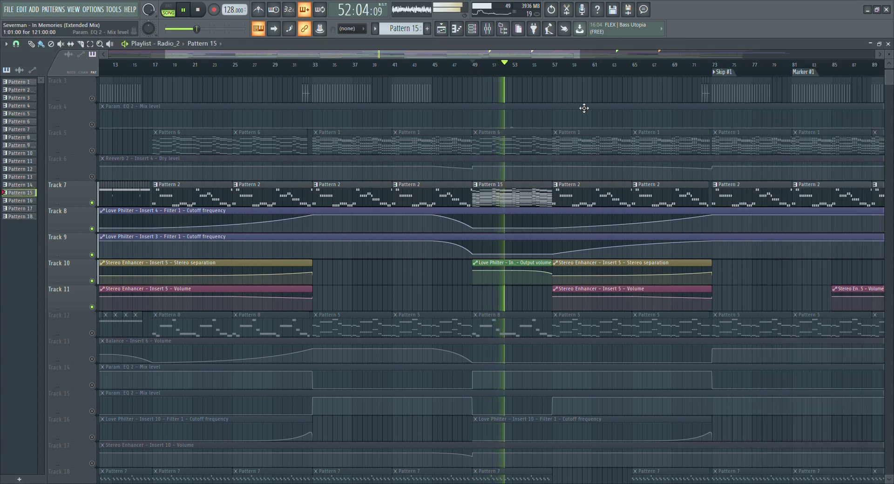
{"action": "left_click", "coordinate": [477, 31]}
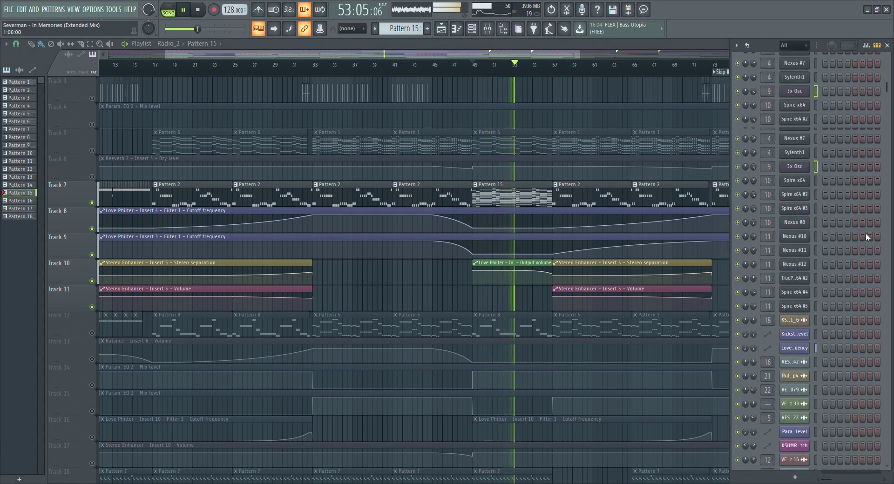
{"action": "scroll", "coordinate": [865, 232], "scroll_direction": "down", "scroll_amount": 10}
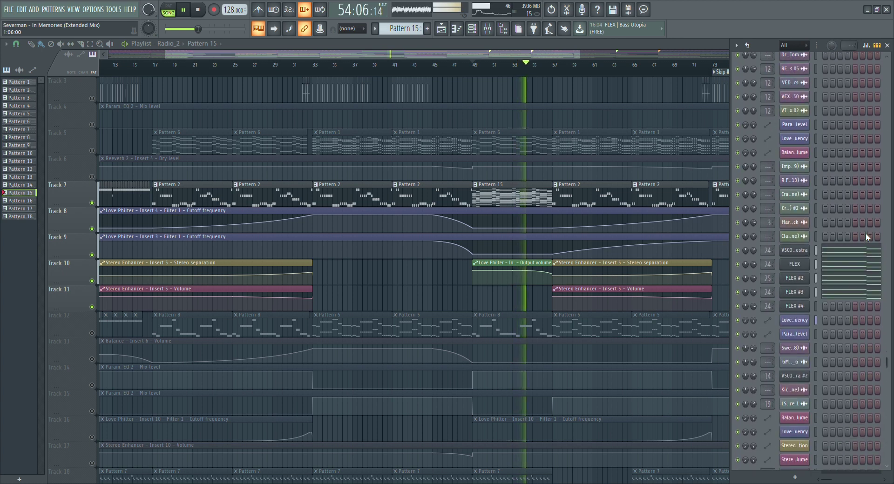